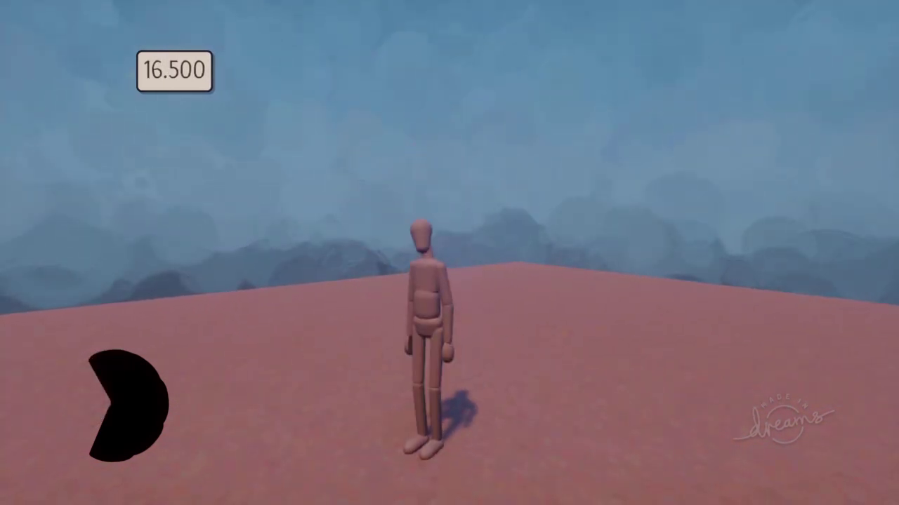
Run and jump around with the puppet in the finished demo to try out its stamina gauge
{"action": "key", "text": "Up"}
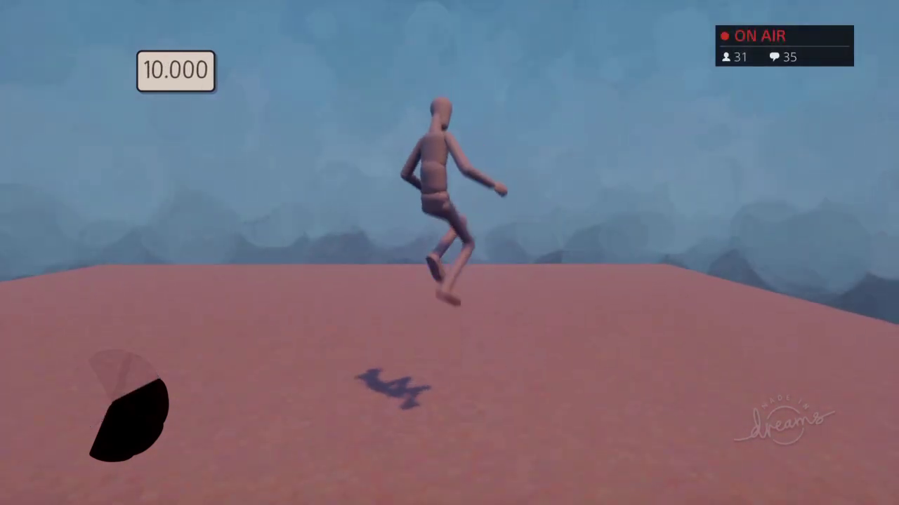
{"action": "key", "text": "space"}
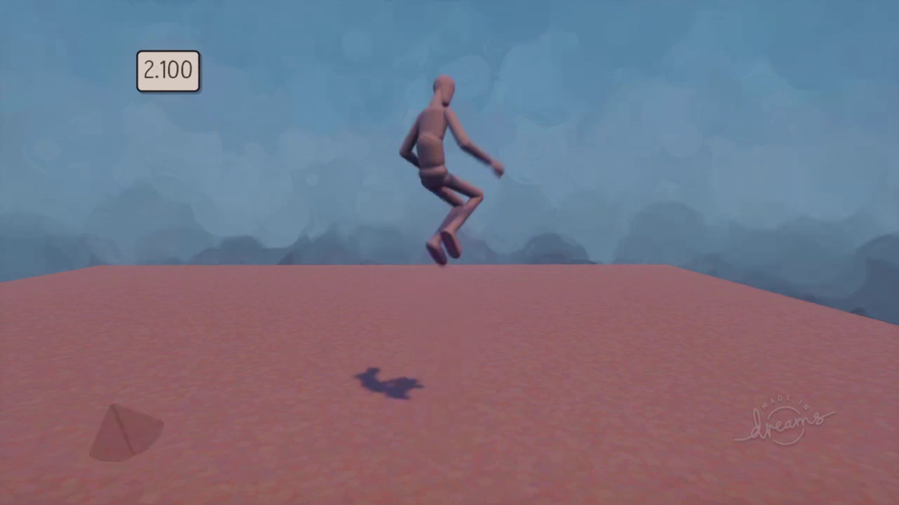
{"action": "key", "text": "space"}
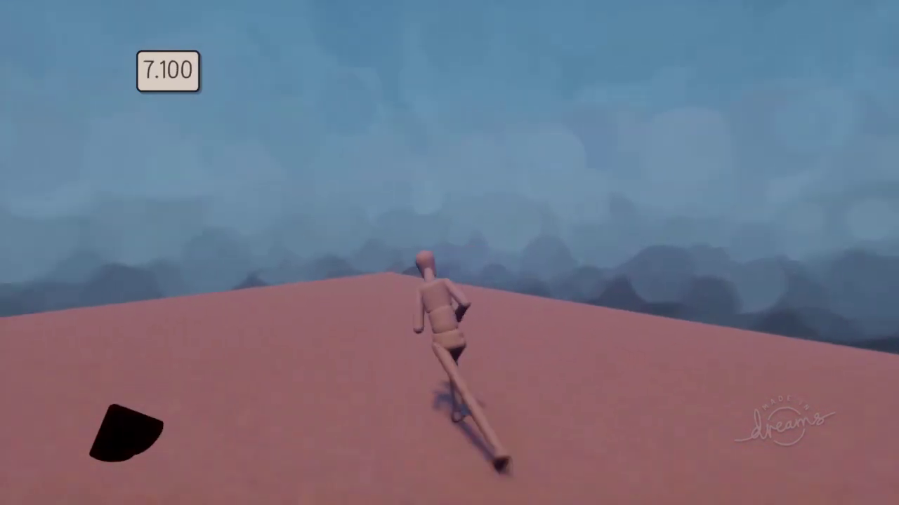
{"action": "key", "text": "space"}
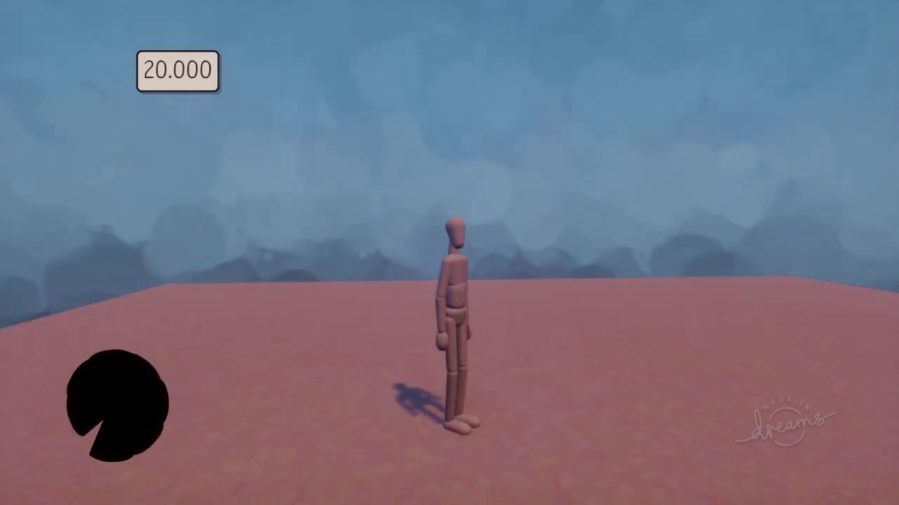
{"action": "key", "text": "space"}
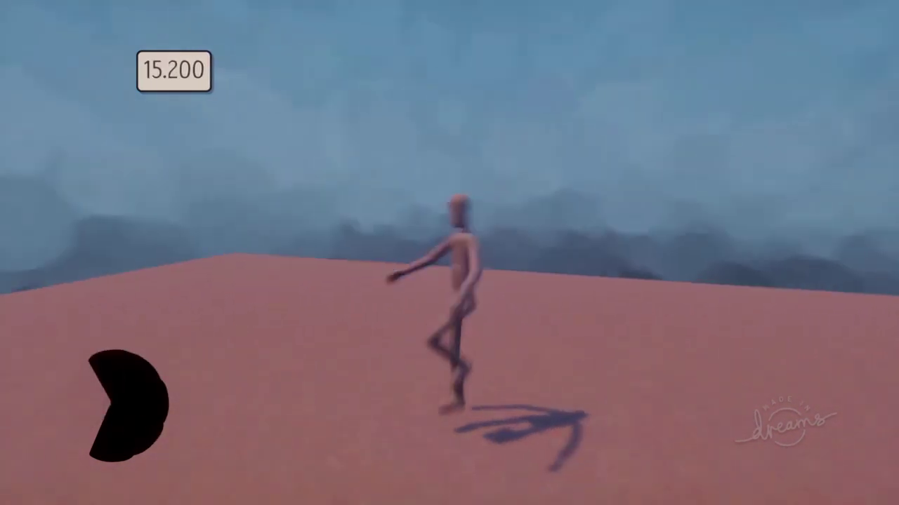
Leave the demo, place a Blank Puppet (Basic) on the ground and open its Puppet Logic
{"action": "key", "text": "Escape"}
{"action": "left_click", "coordinate": [264, 356]}
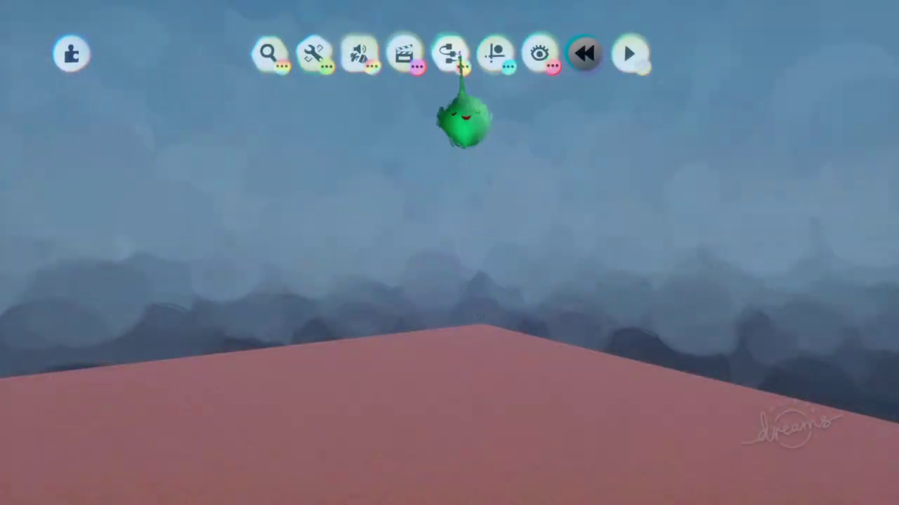
{"action": "left_click", "coordinate": [458, 58]}
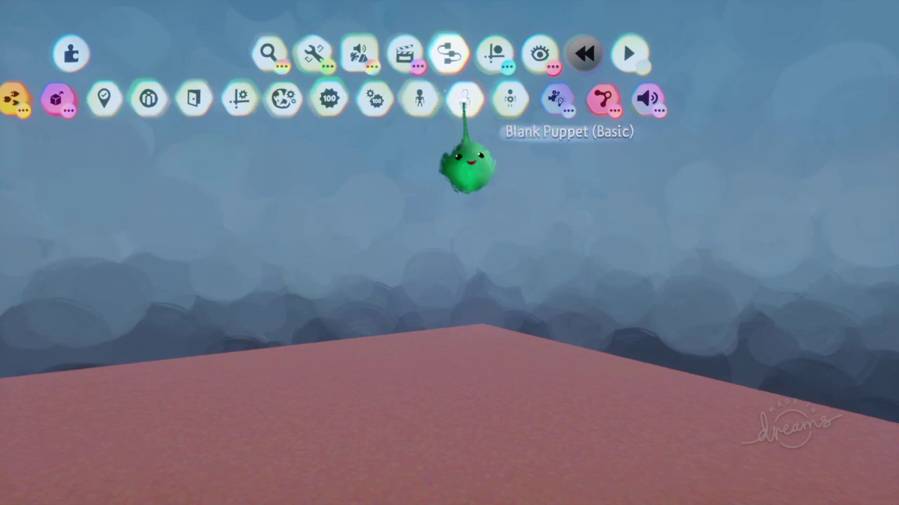
{"action": "left_click", "coordinate": [464, 99]}
{"action": "left_click", "coordinate": [426, 492]}
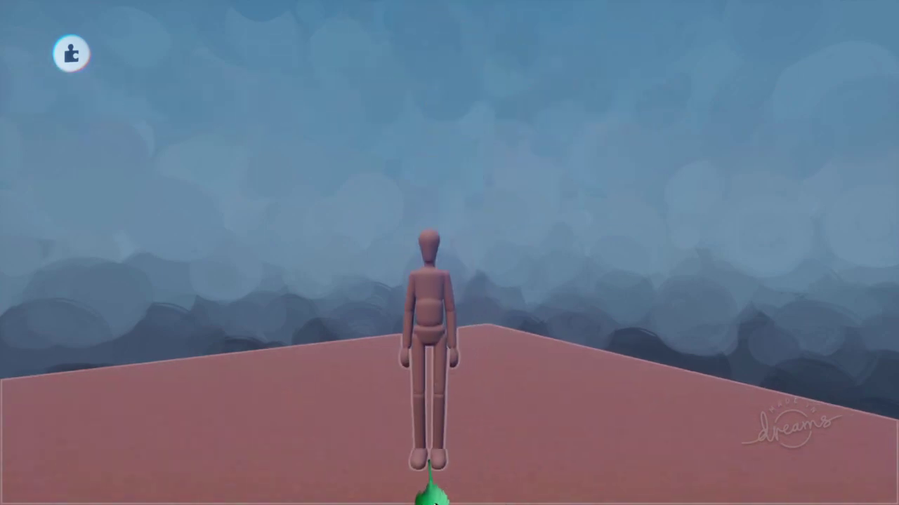
{"action": "left_click", "coordinate": [434, 481]}
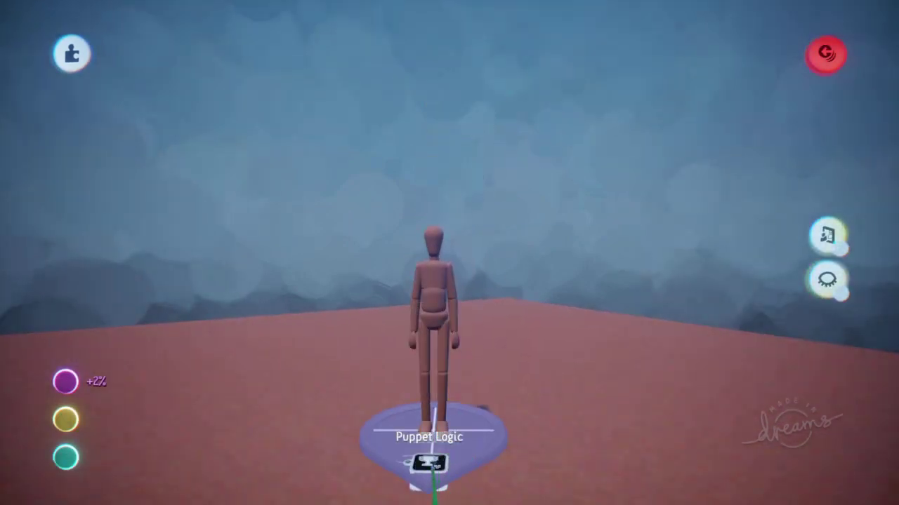
{"action": "left_click", "coordinate": [429, 463]}
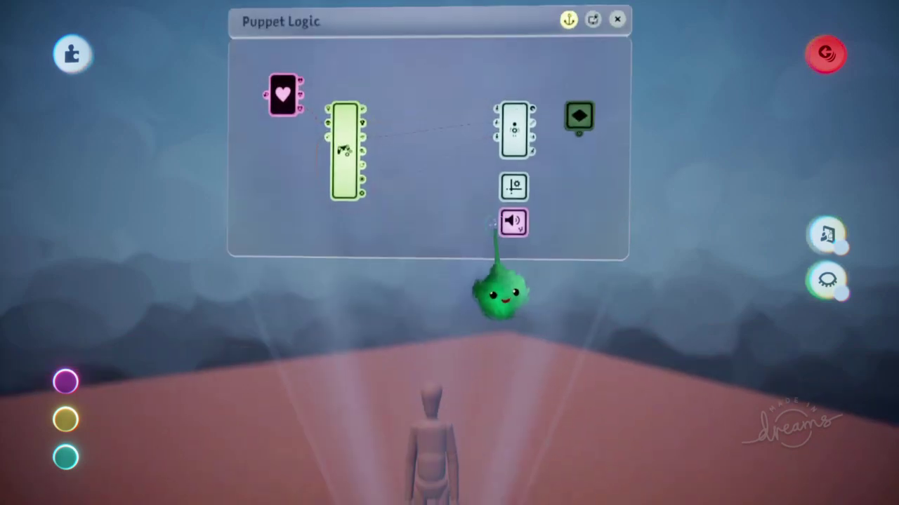
Add a microchip to the Puppet Logic and pull its canvas out beside it
{"action": "key", "text": "Tab"}
{"action": "scroll", "coordinate": [477, 95], "scroll_direction": "left", "scroll_amount": 4}
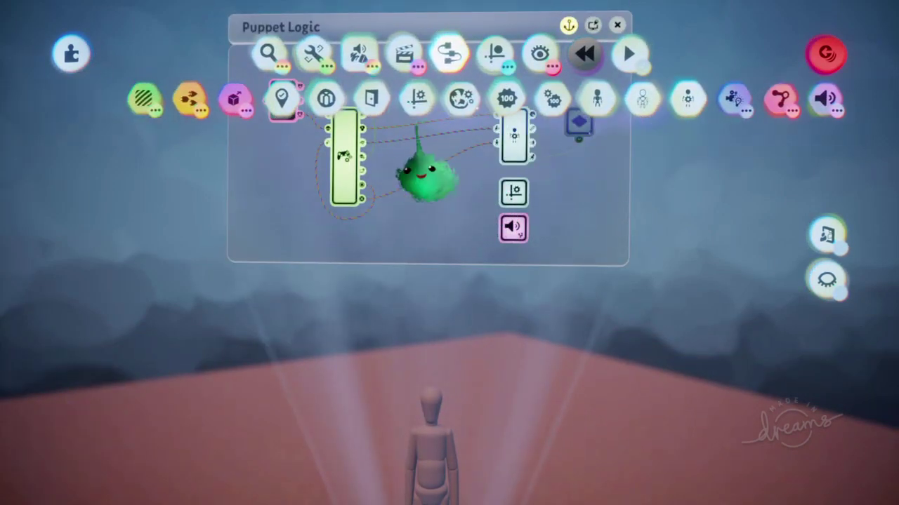
{"action": "left_click", "coordinate": [190, 99]}
{"action": "left_click", "coordinate": [528, 98]}
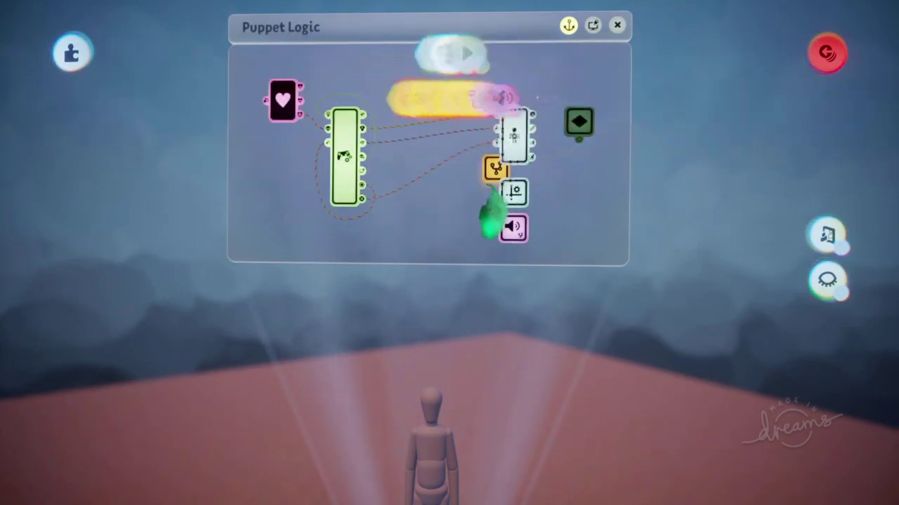
{"action": "left_click_drag", "start_coordinate": [492, 212], "coordinate": [571, 217]}
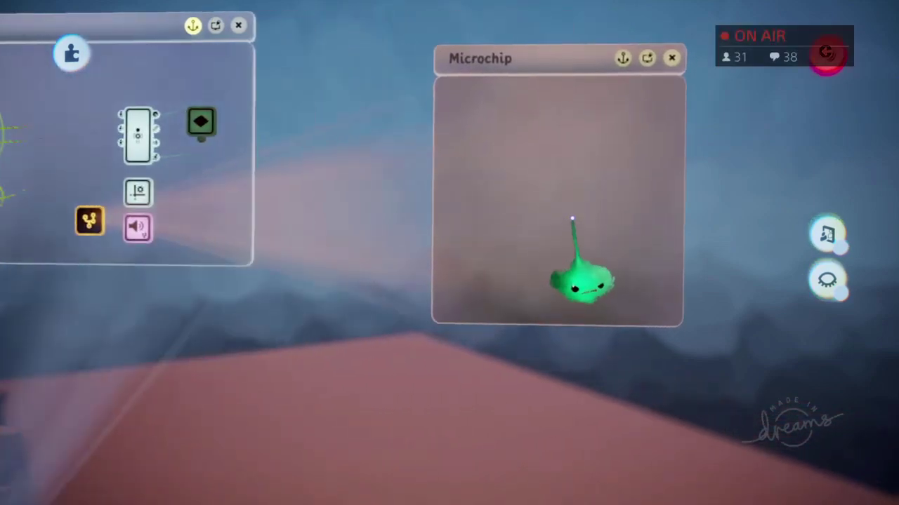
Place a Variable gadget in the upper corner of the new microchip's canvas
{"action": "scroll", "coordinate": [537, 313], "scroll_direction": "down", "scroll_amount": 3}
{"action": "mouse_move", "coordinate": [465, 101]}
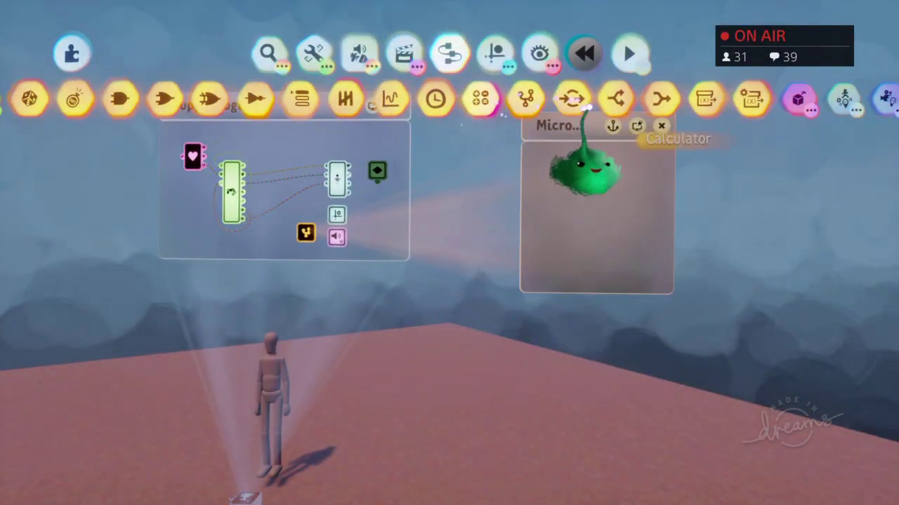
{"action": "left_click", "coordinate": [705, 99]}
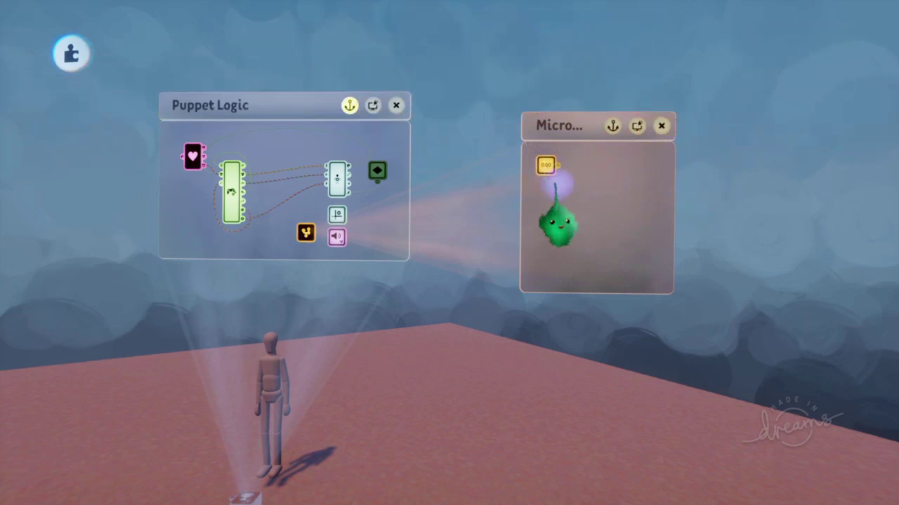
{"action": "left_click", "coordinate": [546, 166]}
{"action": "left_click_drag", "start_coordinate": [457, 273], "coordinate": [555, 332]}
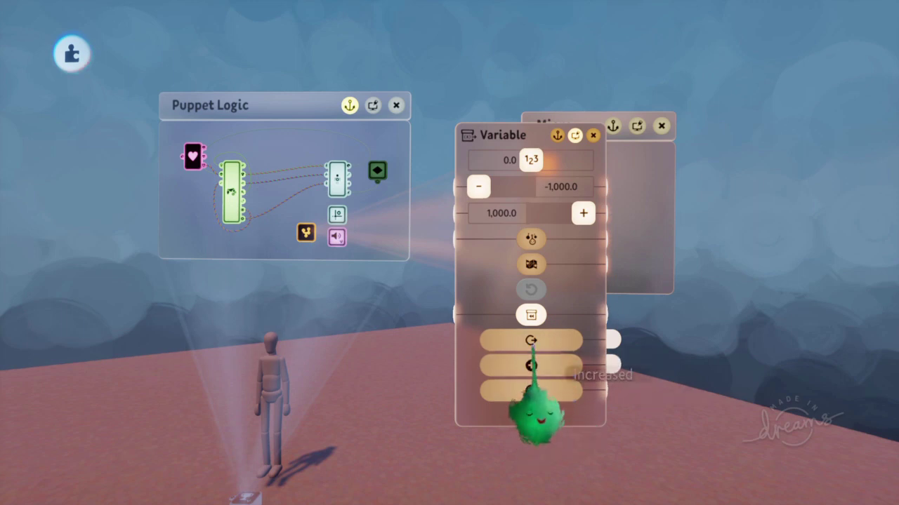
{"action": "key", "text": "Escape"}
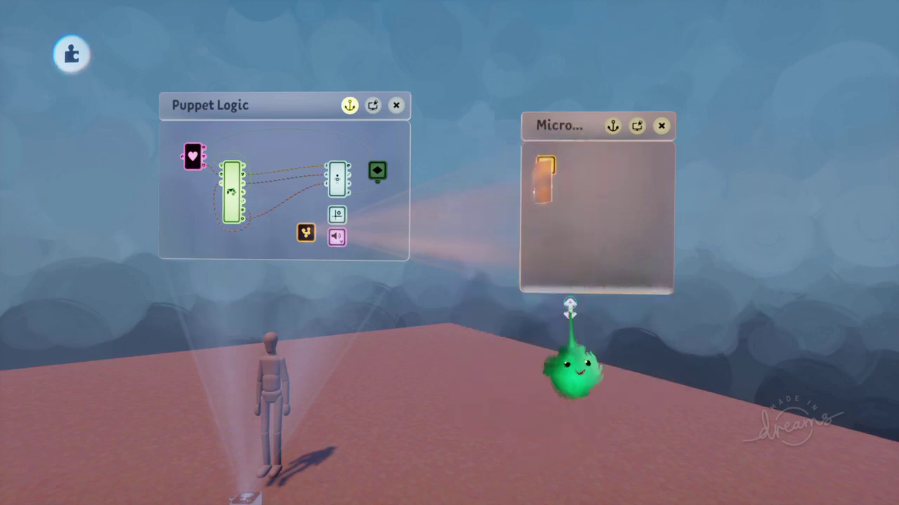
{"action": "middle_click_drag", "start_coordinate": [569, 310], "coordinate": [566, 248]}
{"action": "middle_click_drag", "start_coordinate": [489, 161], "coordinate": [533, 221]}
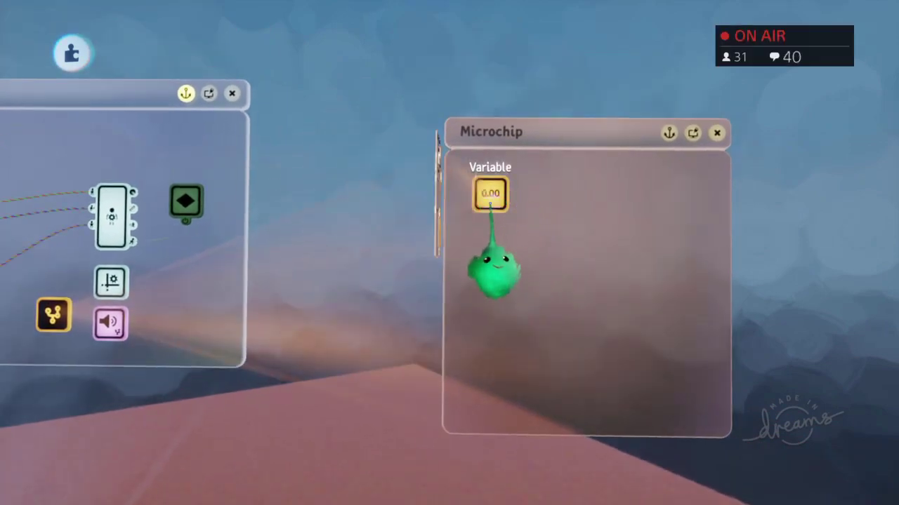
Name the new variable Stamina
{"action": "left_click", "coordinate": [490, 195]}
{"action": "left_click", "coordinate": [339, 113]}
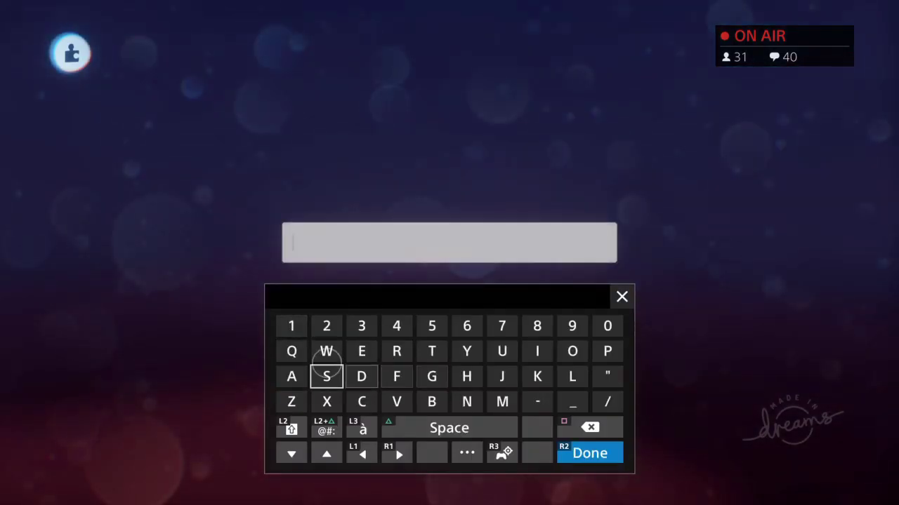
{"action": "type", "text": "W"}
{"action": "key", "text": "BackSpace"}
{"action": "type", "text": "Stamina"}
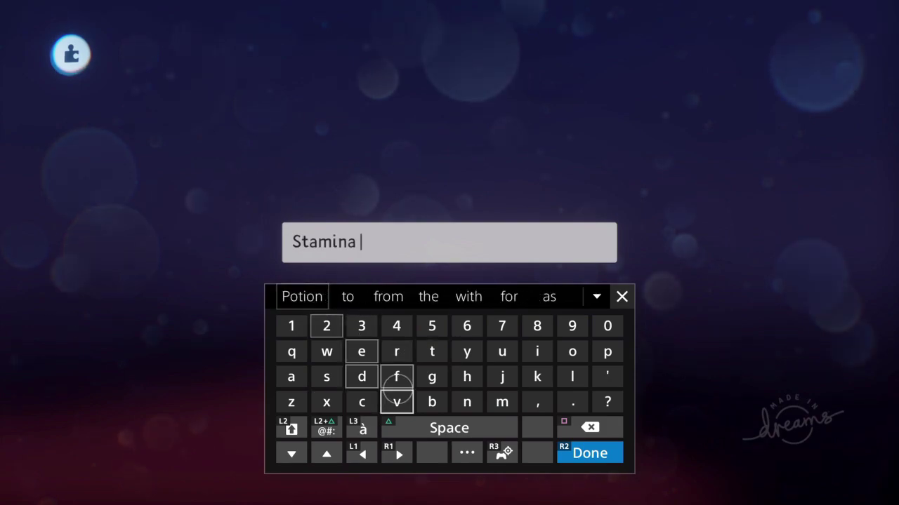
{"action": "key", "text": "Return"}
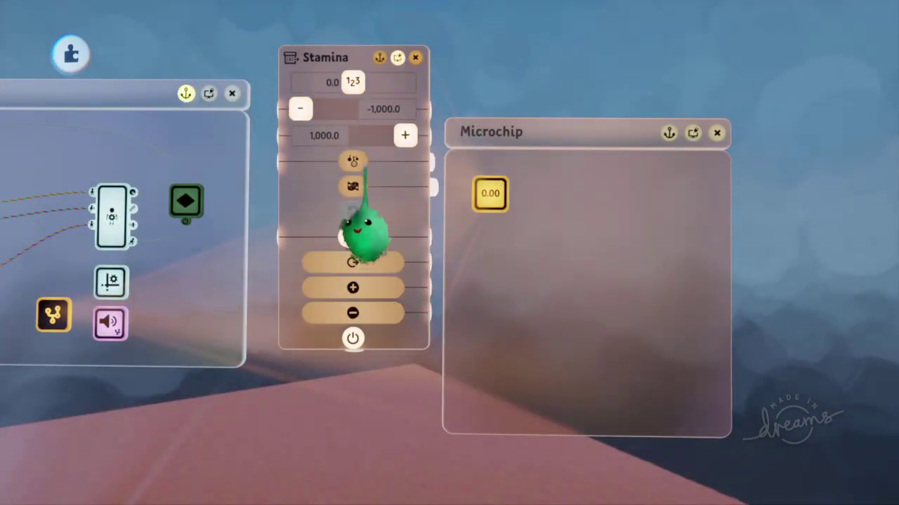
Set the Stamina variable's minimum value to 0 and its maximum value to 20
{"action": "left_click", "coordinate": [344, 135]}
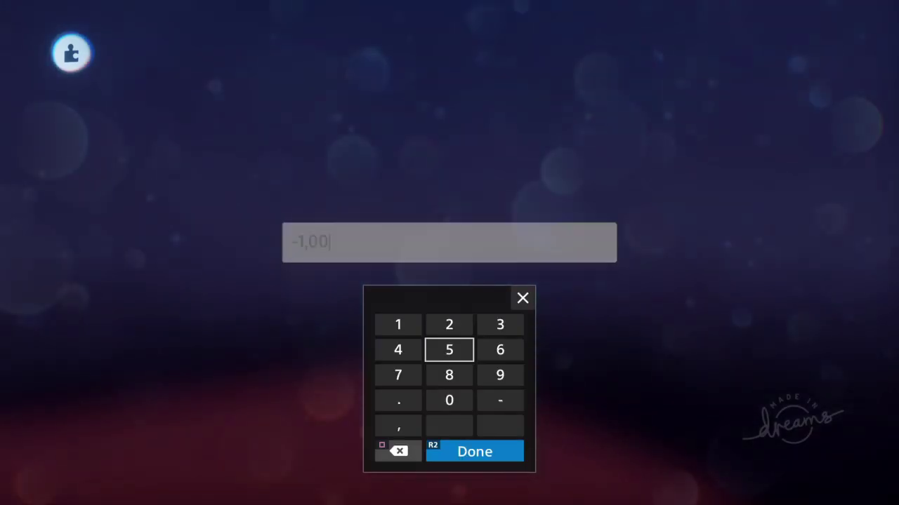
{"action": "key", "text": "Return"}
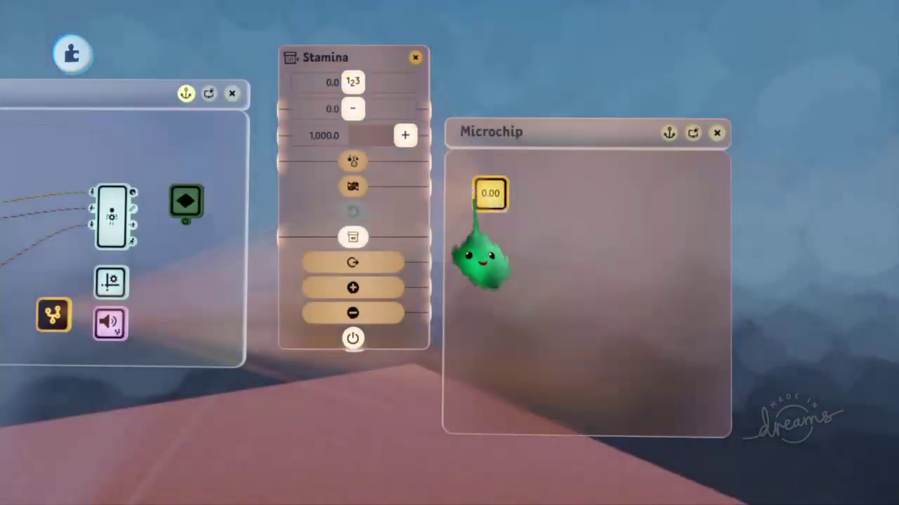
{"action": "left_click", "coordinate": [392, 137]}
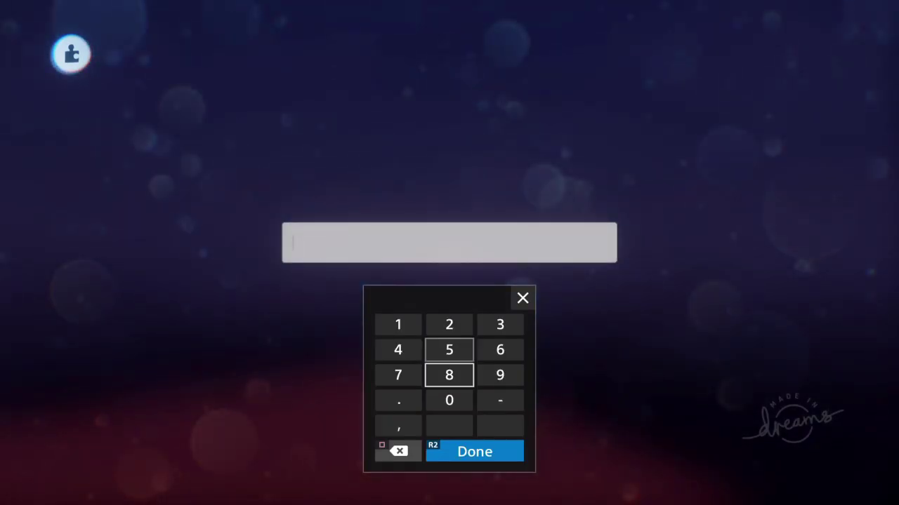
{"action": "type", "text": "20"}
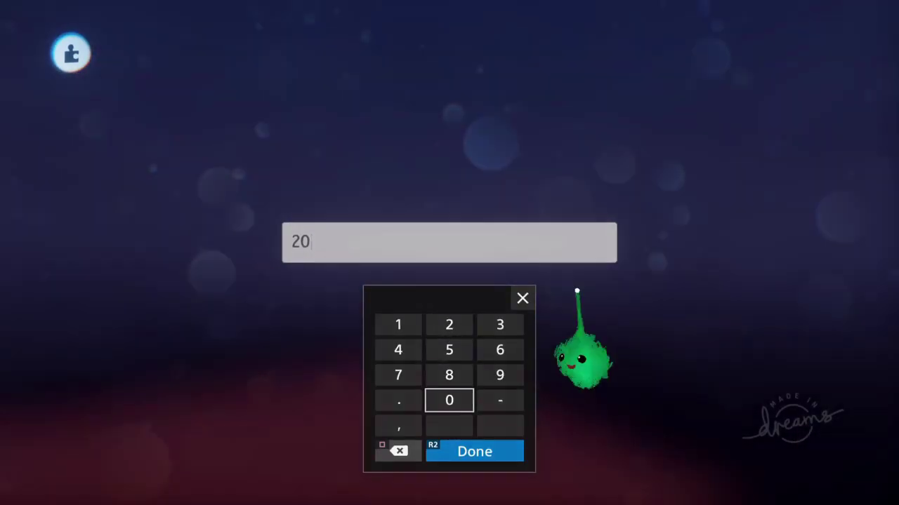
{"action": "key", "text": "Return"}
{"action": "key", "text": "Escape"}
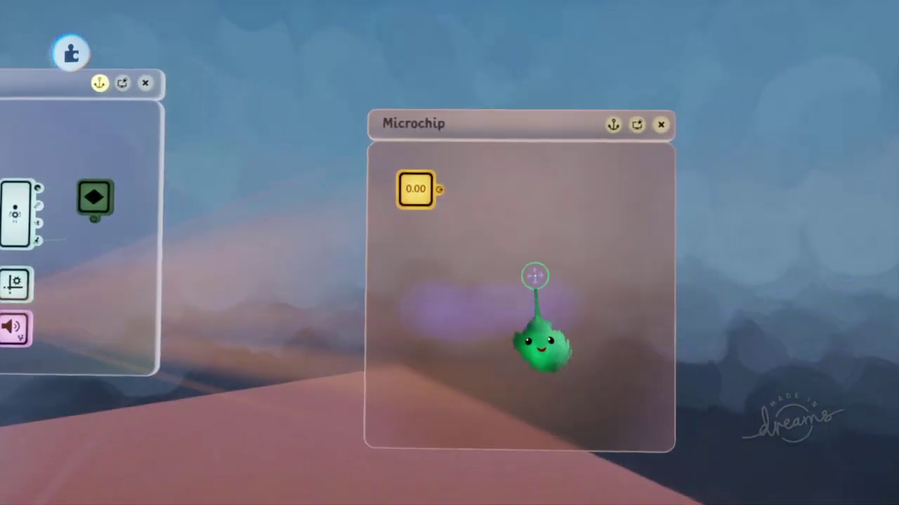
Add a Number Displayer to the microchip and wire the Stamina variable's output into it
{"action": "key", "text": "Tab"}
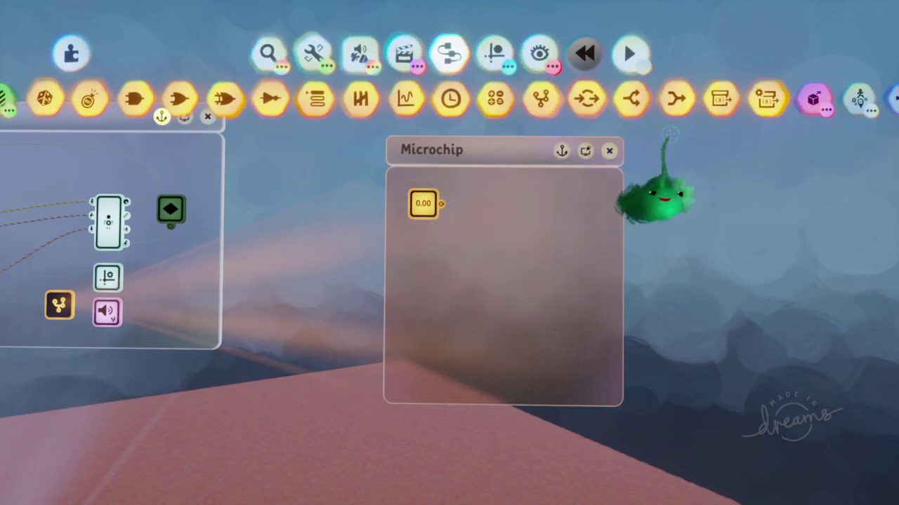
{"action": "left_click", "coordinate": [813, 97]}
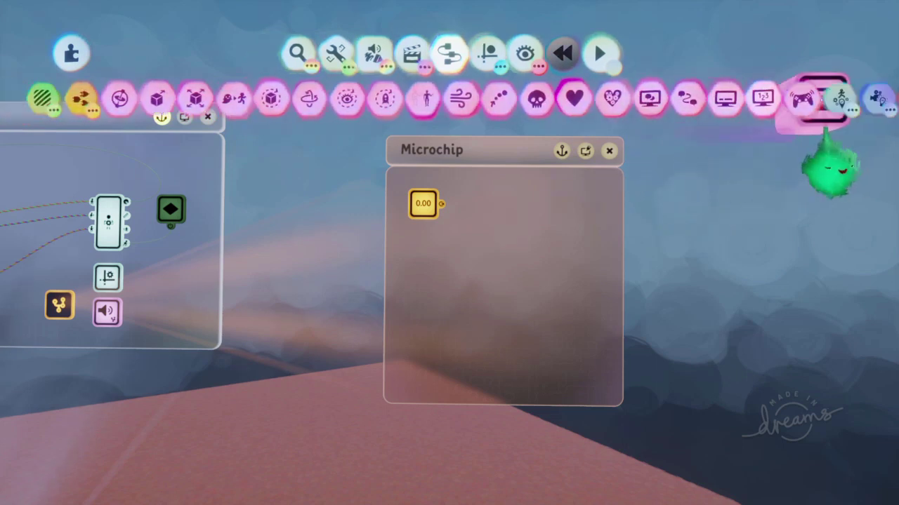
{"action": "left_click", "coordinate": [820, 97]}
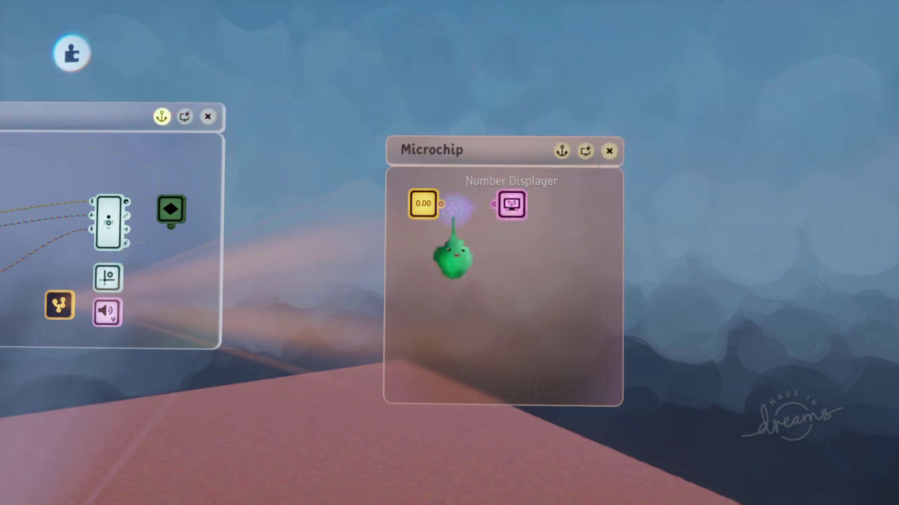
{"action": "left_click", "coordinate": [499, 205]}
{"action": "scroll", "coordinate": [523, 235], "scroll_direction": "down", "scroll_amount": 2}
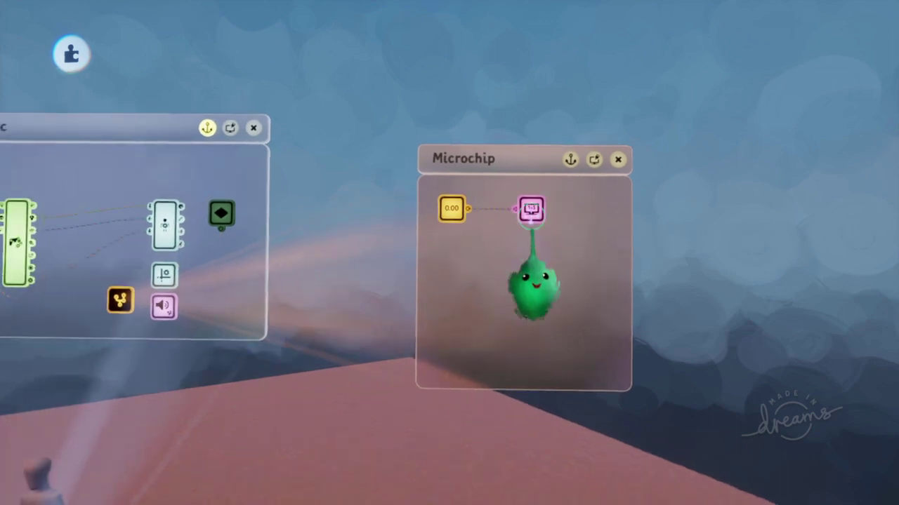
Set the Number Displayer to show three decimal places
{"action": "left_click", "coordinate": [532, 214]}
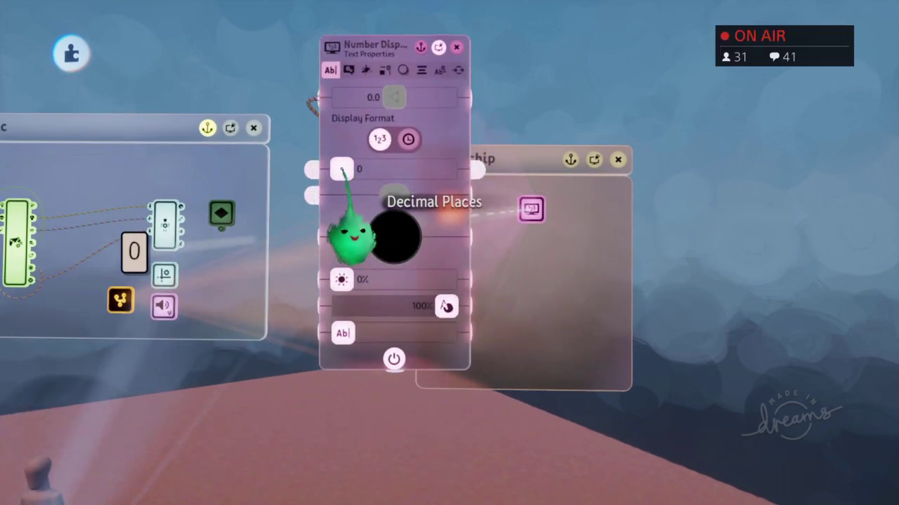
{"action": "left_click_drag", "start_coordinate": [342, 171], "coordinate": [411, 171]}
{"action": "key", "text": "Escape"}
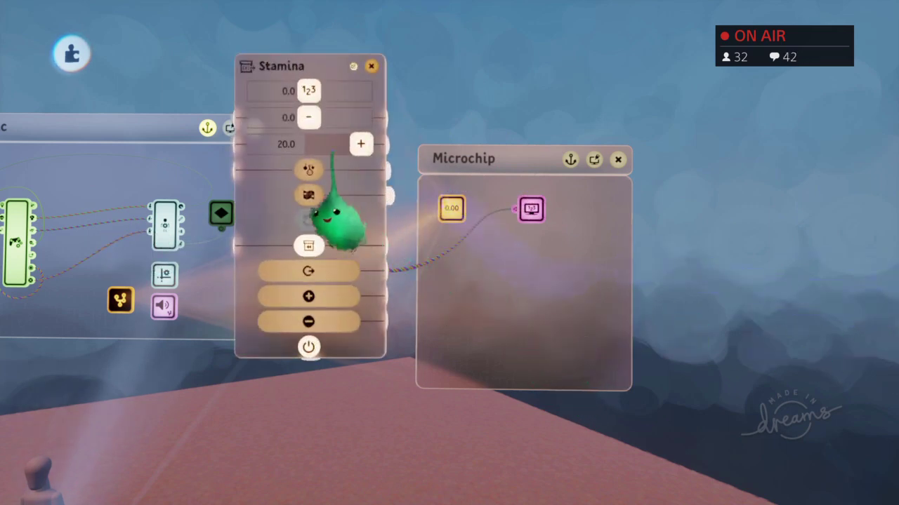
Set the Stamina variable's value to 20
{"action": "left_click_drag", "start_coordinate": [309, 158], "coordinate": [411, 162]}
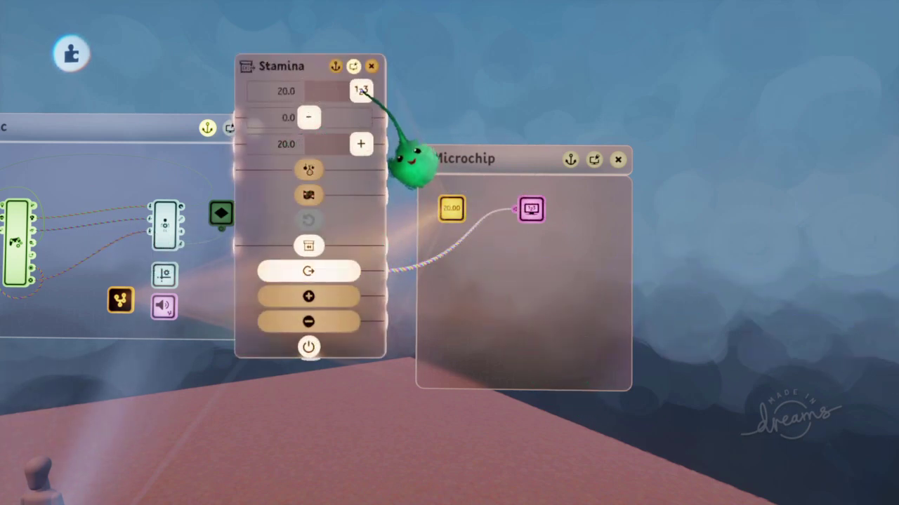
{"action": "key", "text": "Escape"}
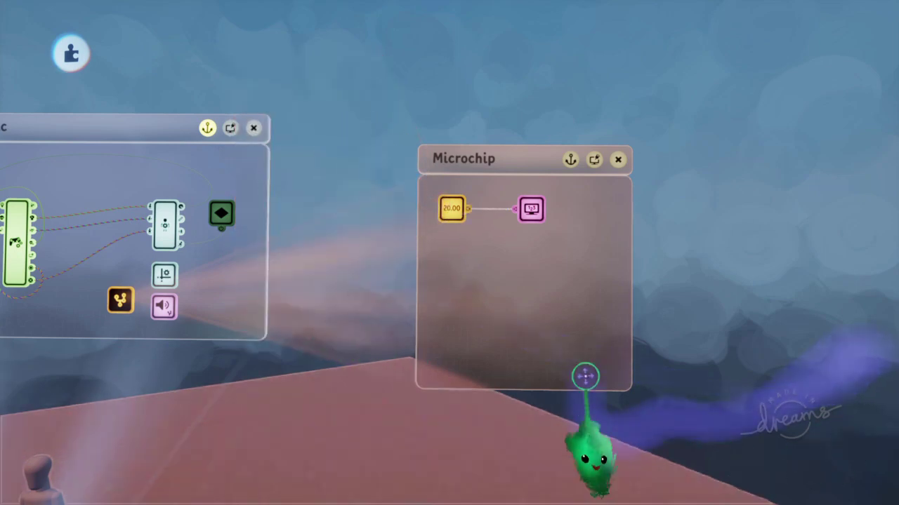
{"action": "key", "text": "space"}
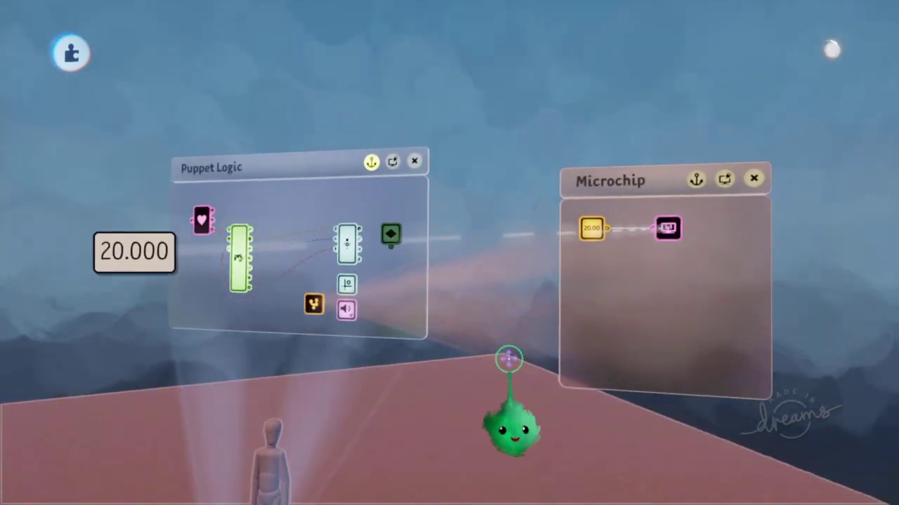
Add a Node in the lower part of the microchip and reroute the puppet's Jump signal wire into it
{"action": "key", "text": "space"}
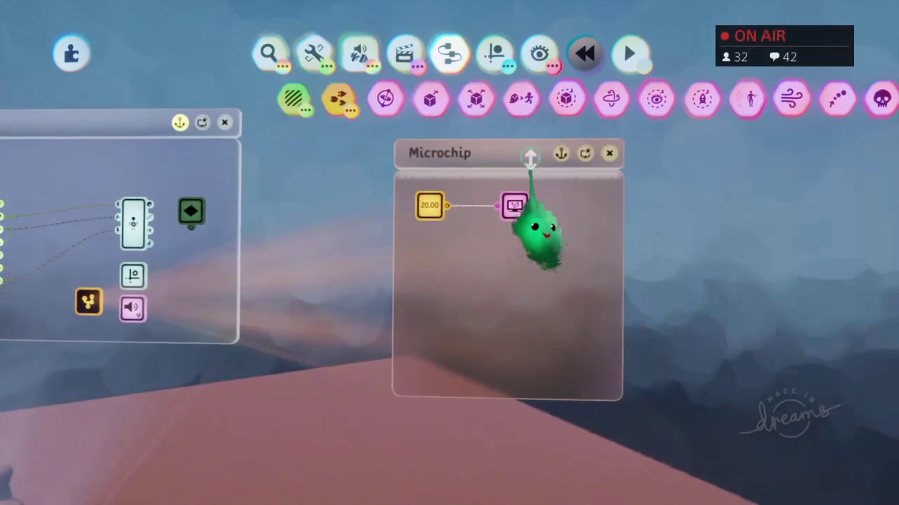
{"action": "left_click", "coordinate": [339, 100]}
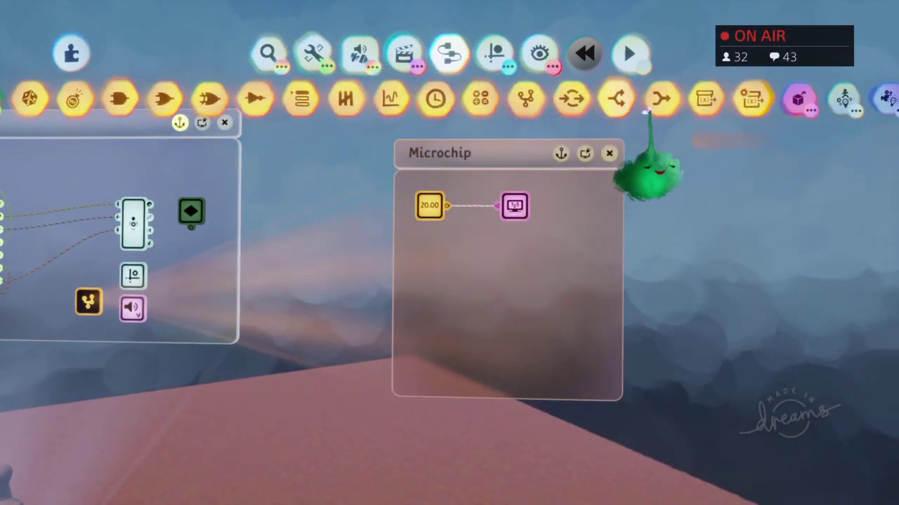
{"action": "left_click", "coordinate": [571, 99]}
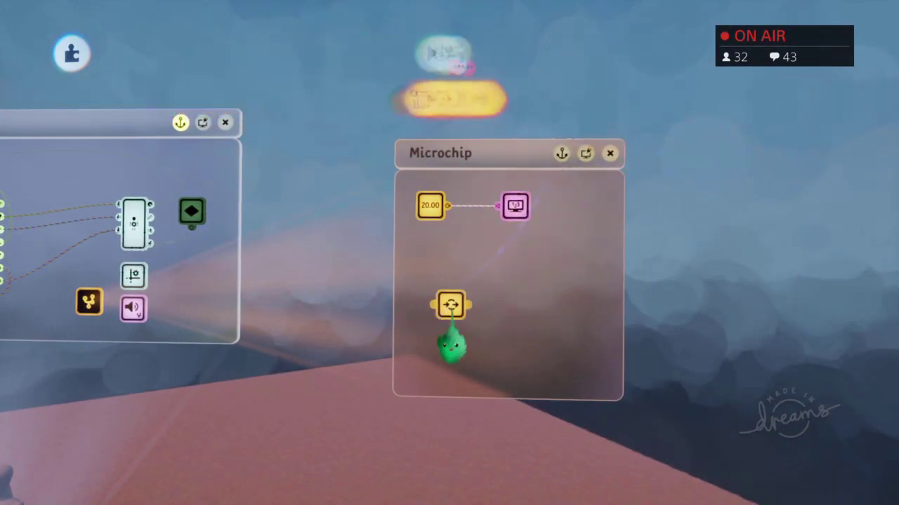
{"action": "left_click", "coordinate": [423, 313]}
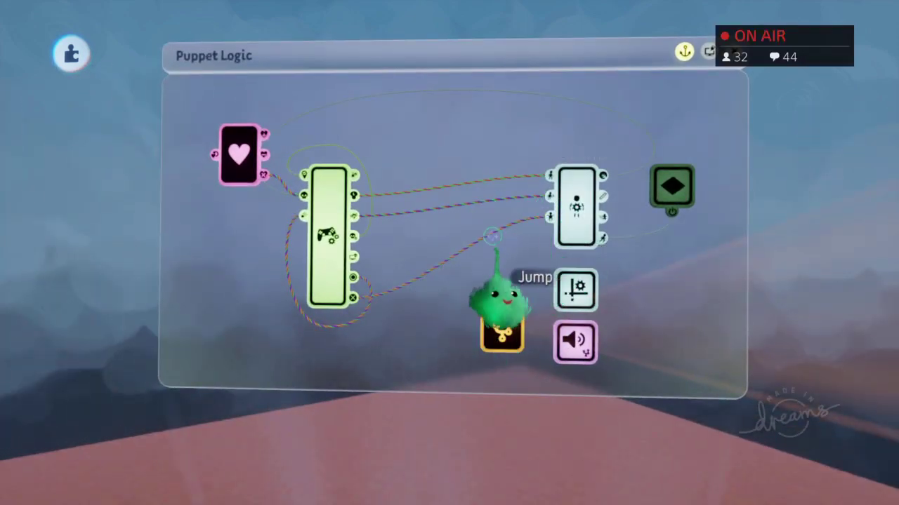
{"action": "left_click_drag", "start_coordinate": [522, 223], "coordinate": [548, 350]}
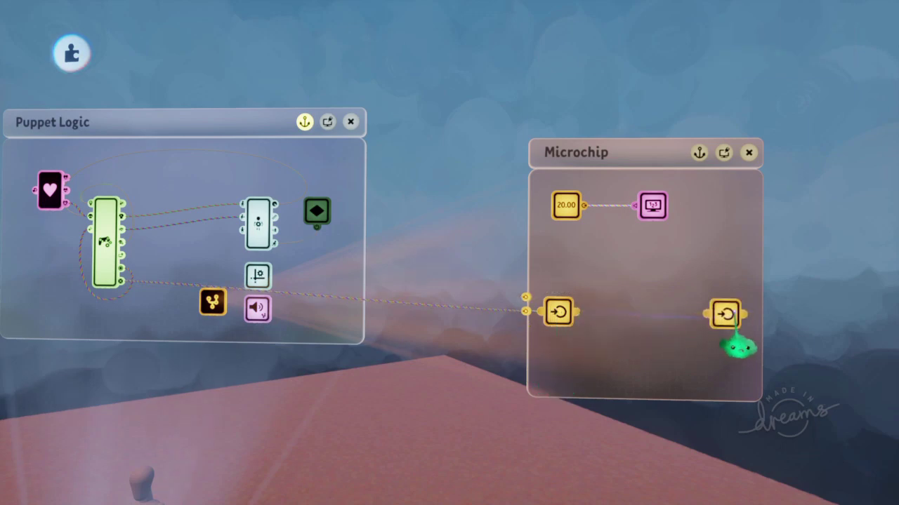
Wire the second Node in the microchip to the puppet's Jump input and tidy its ports so it serves only as the output
{"action": "left_click_drag", "start_coordinate": [797, 339], "coordinate": [672, 246]}
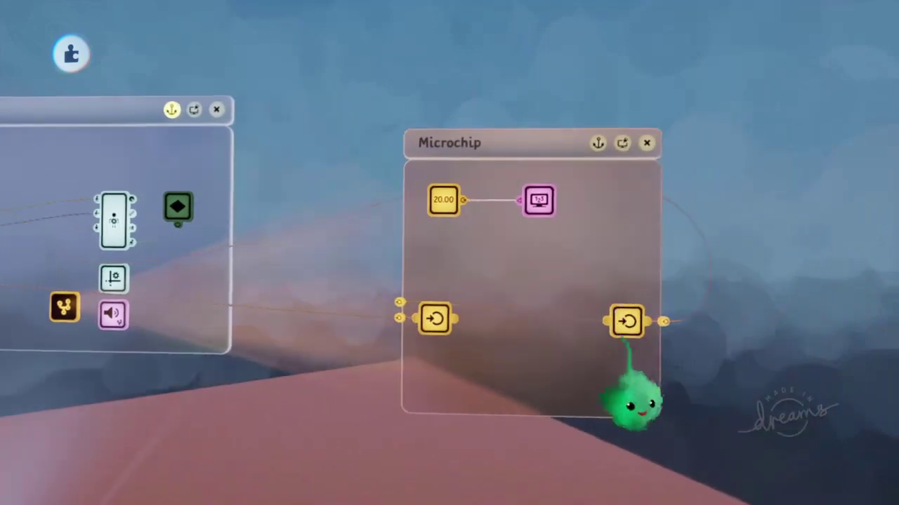
{"action": "left_click_drag", "start_coordinate": [611, 321], "coordinate": [589, 339]}
{"action": "left_click", "coordinate": [690, 351]}
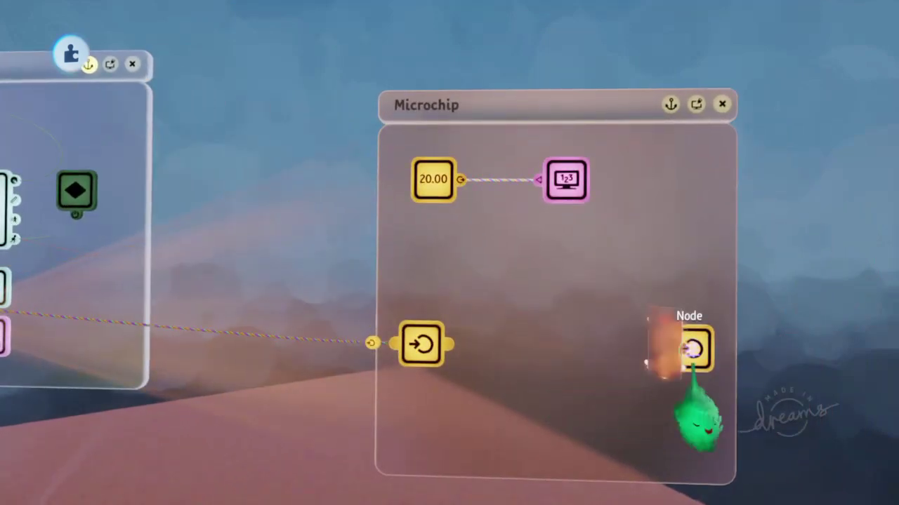
{"action": "left_click", "coordinate": [579, 402]}
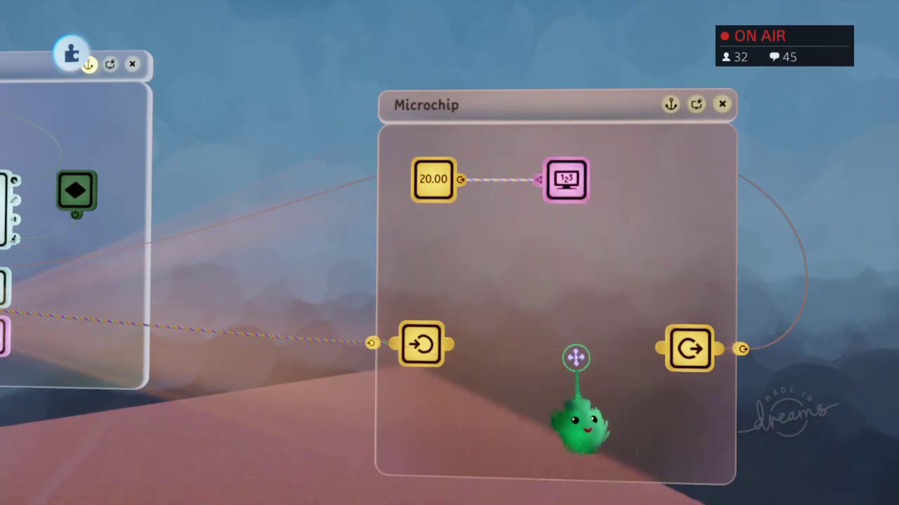
Add a Signal Manipulator to Puppet Logic, between the Controller Sensor and the dark splitter-style gadget
{"action": "middle_click_drag", "start_coordinate": [484, 319], "coordinate": [487, 316]}
{"action": "middle_click_drag", "start_coordinate": [487, 195], "coordinate": [497, 147]}
{"action": "left_click", "coordinate": [389, 99]}
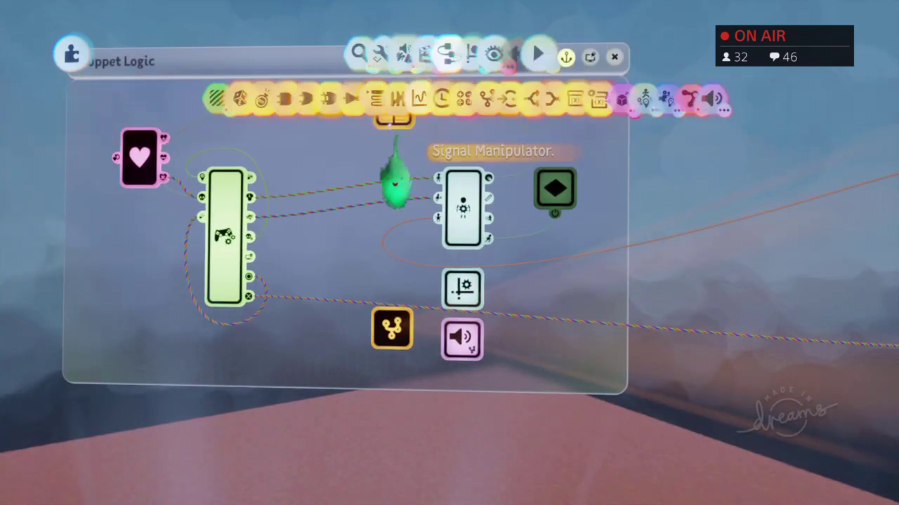
{"action": "left_click", "coordinate": [318, 336]}
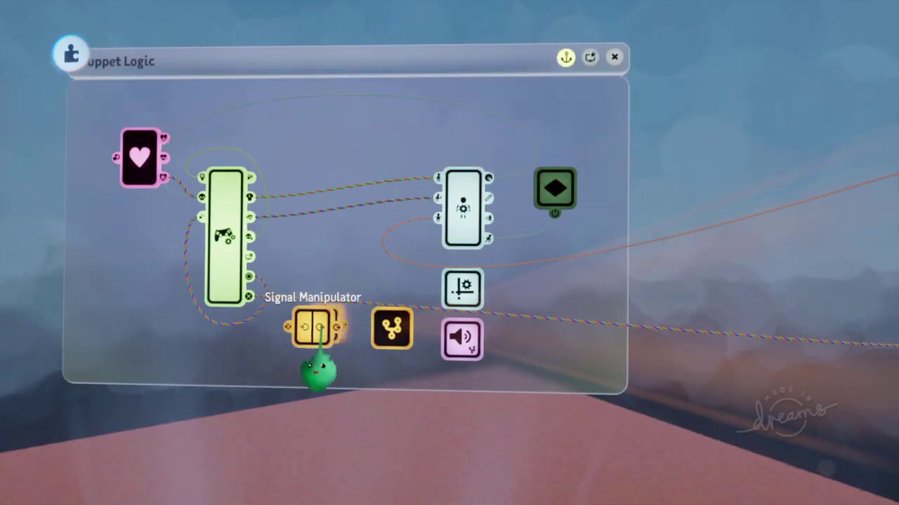
Route the Controller Sensor's Cross button signal through the Signal Manipulator into the microchip's input node, replacing the direct wire
{"action": "middle_click_drag", "start_coordinate": [862, 445], "coordinate": [596, 329]}
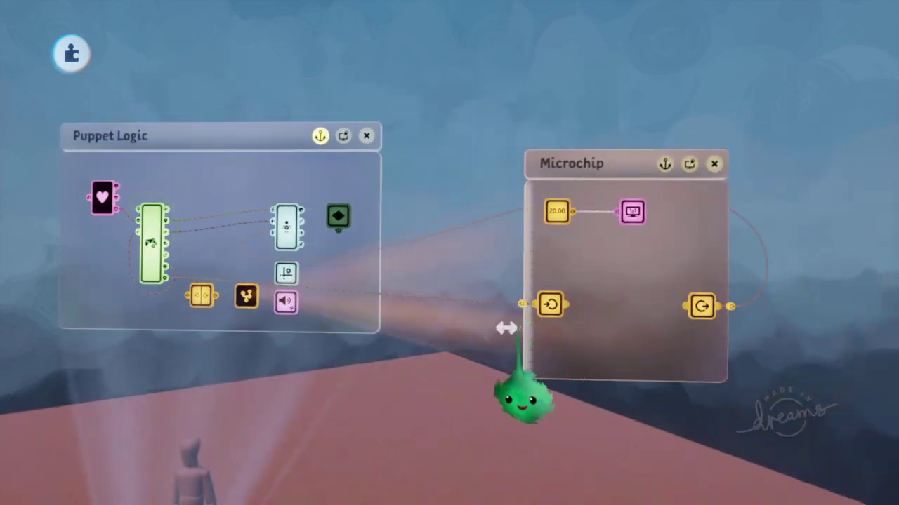
{"action": "middle_click_drag", "start_coordinate": [519, 333], "coordinate": [501, 258]}
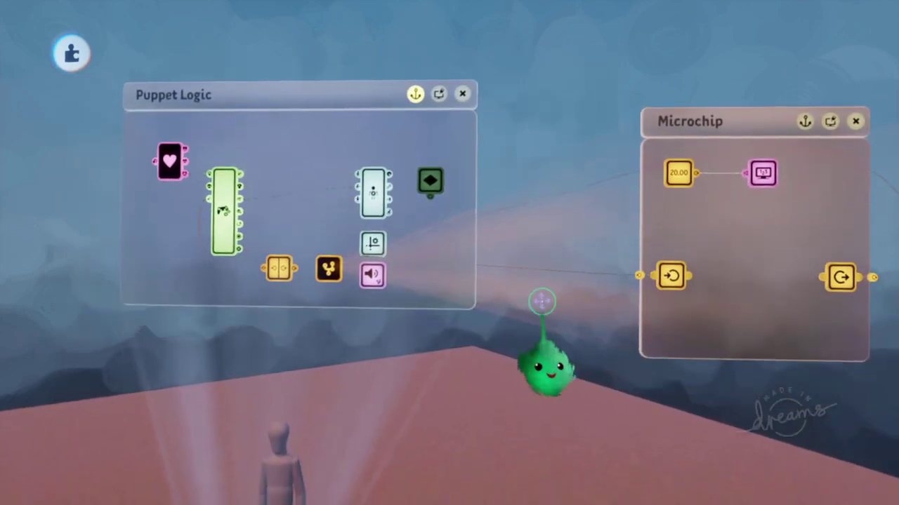
{"action": "middle_click_drag", "start_coordinate": [537, 344], "coordinate": [535, 323]}
{"action": "middle_click_drag", "start_coordinate": [535, 274], "coordinate": [539, 311]}
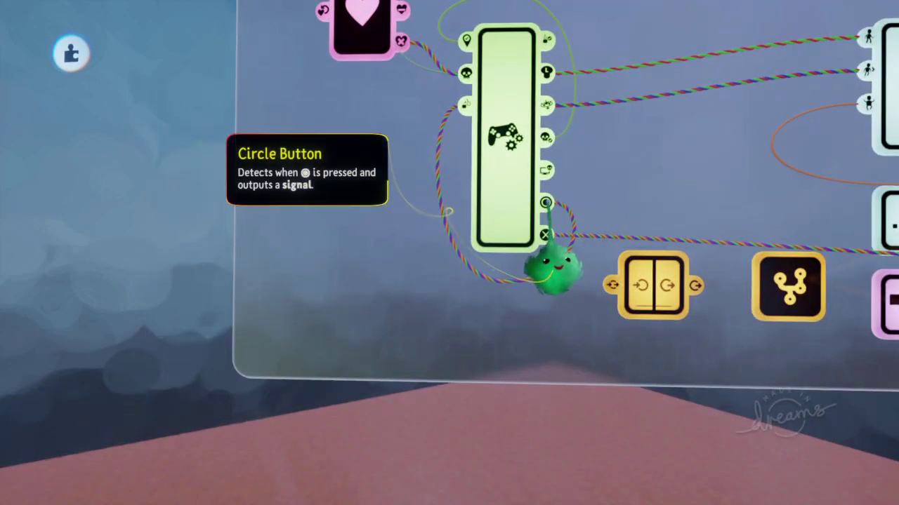
{"action": "left_click_drag", "start_coordinate": [554, 260], "coordinate": [502, 217]}
{"action": "key", "text": "Escape"}
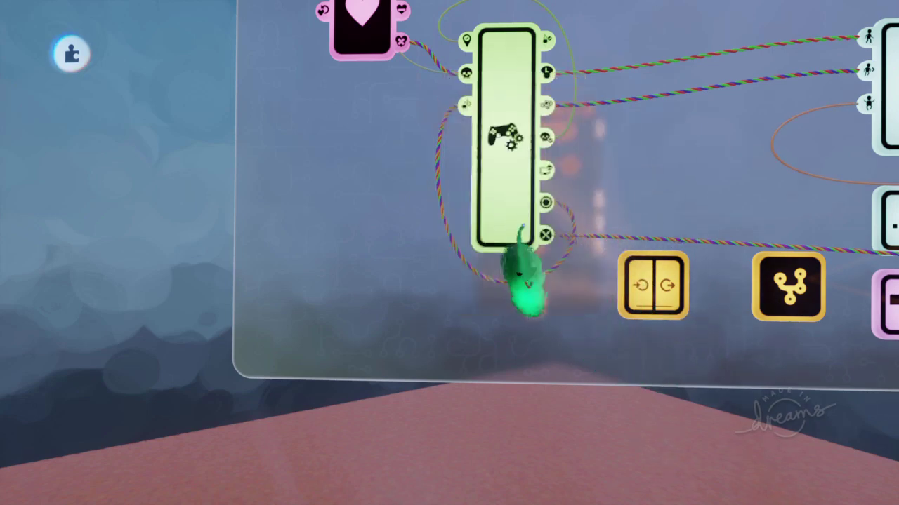
{"action": "left_click_drag", "start_coordinate": [487, 342], "coordinate": [687, 344]}
{"action": "left_click_drag", "start_coordinate": [785, 279], "coordinate": [786, 280]}
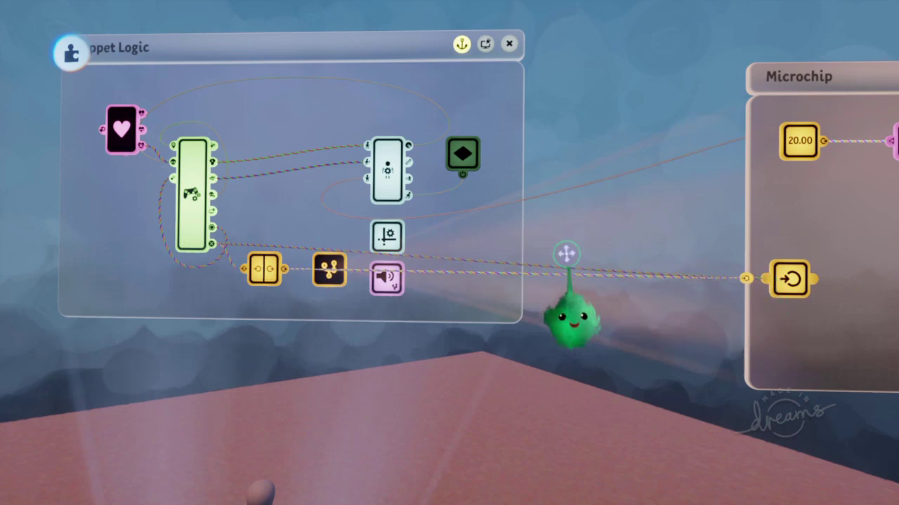
{"action": "middle_click_drag", "start_coordinate": [564, 269], "coordinate": [629, 308]}
Add a Variable Modifier to the microchip between the two nodes and open its settings
{"action": "key", "text": "Tab"}
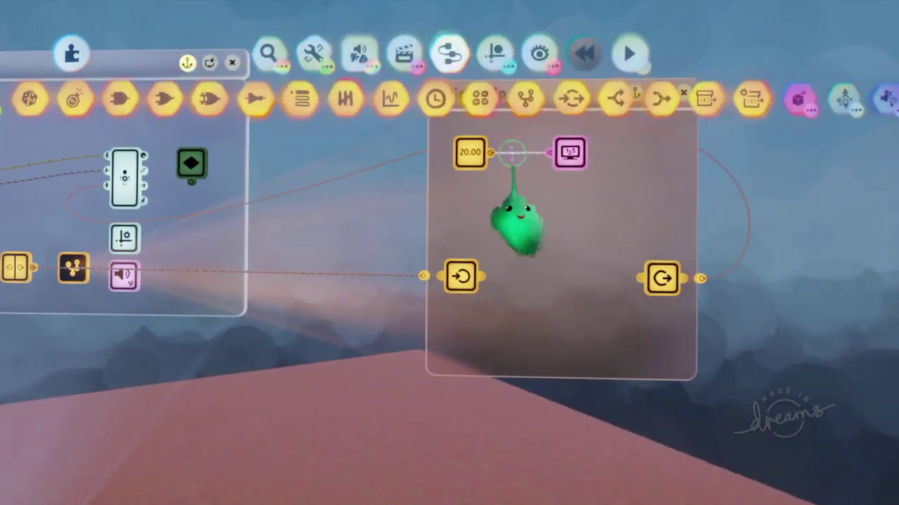
{"action": "left_click_drag", "start_coordinate": [482, 104], "coordinate": [502, 100]}
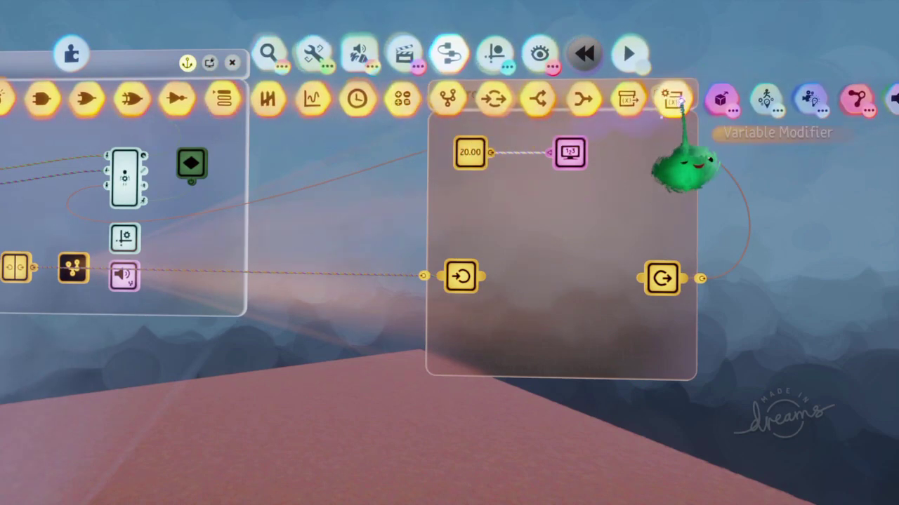
{"action": "left_click", "coordinate": [676, 101]}
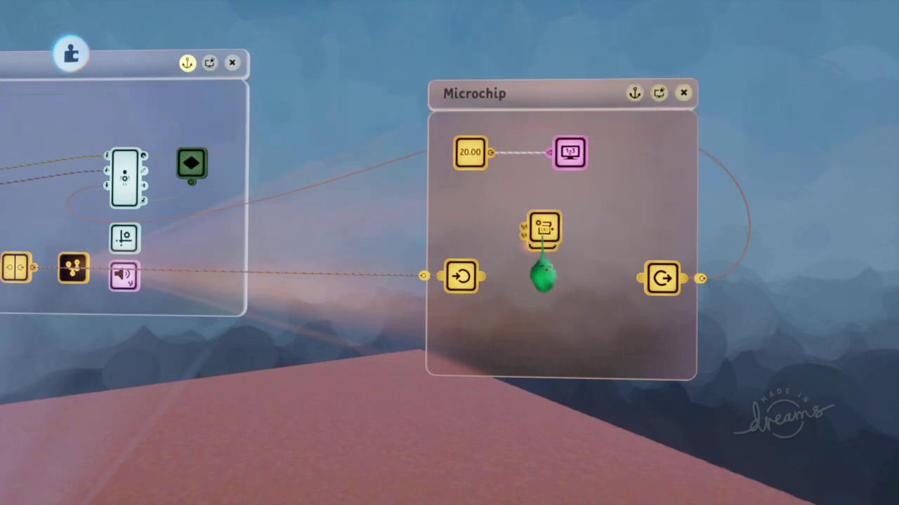
{"action": "left_click", "coordinate": [542, 227]}
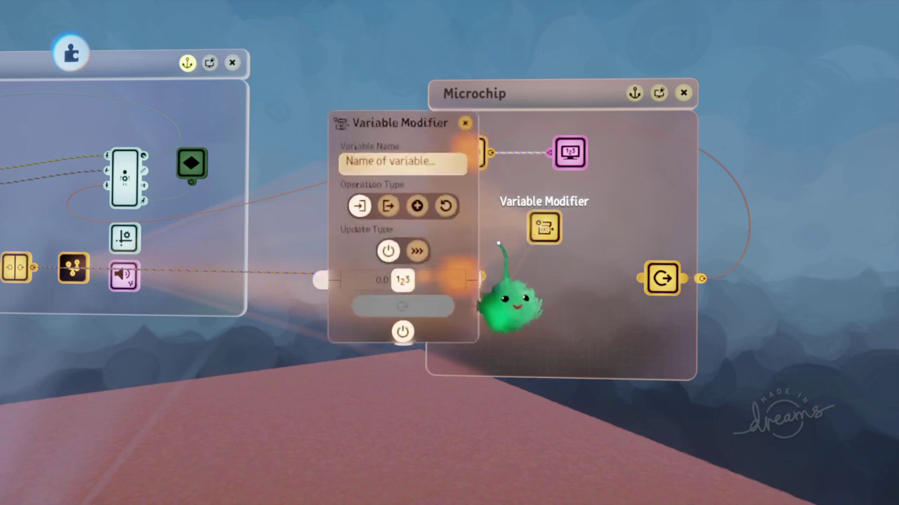
Set the Variable Modifier to the plus operation type and enter Stamina as its variable name
{"action": "left_click_drag", "start_coordinate": [428, 236], "coordinate": [689, 265]}
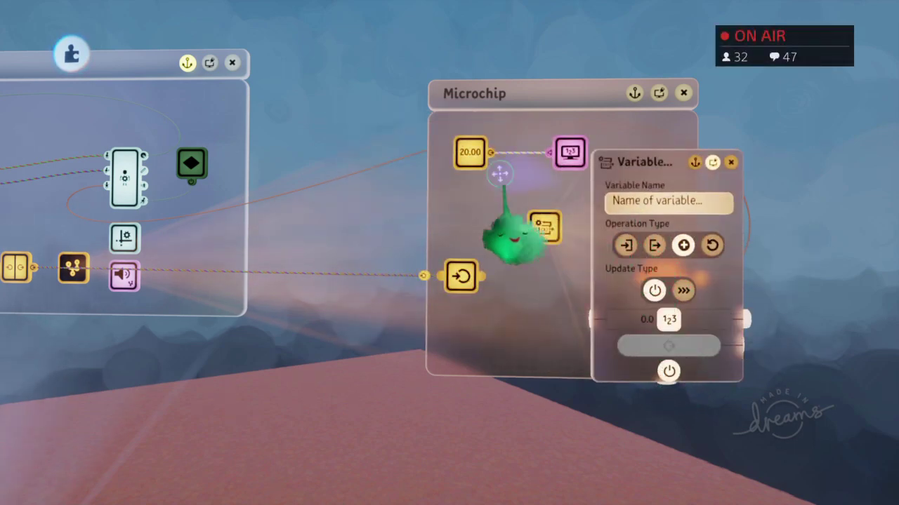
{"action": "left_click", "coordinate": [671, 203]}
{"action": "key", "text": "Escape"}
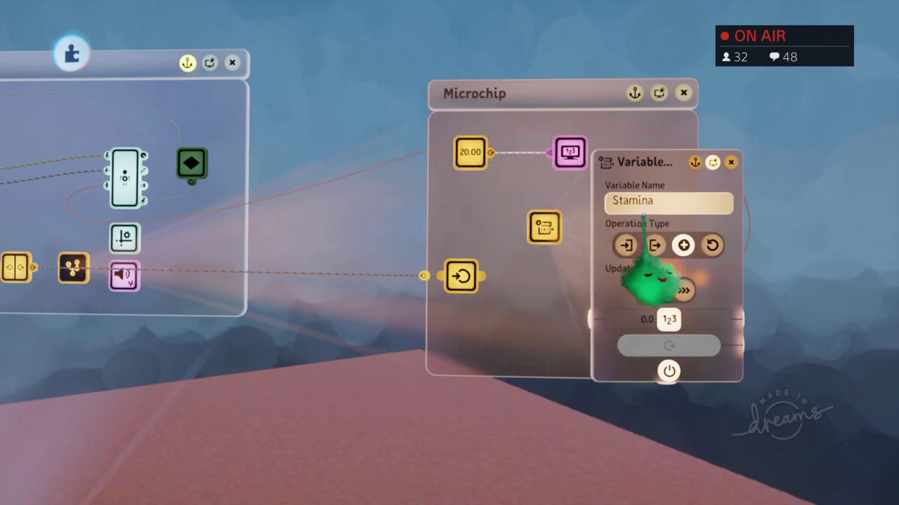
Wire the input node to the Variable Modifier's power port and the output node, and set the operation value to -7.0
{"action": "left_click_drag", "start_coordinate": [486, 278], "coordinate": [671, 369]}
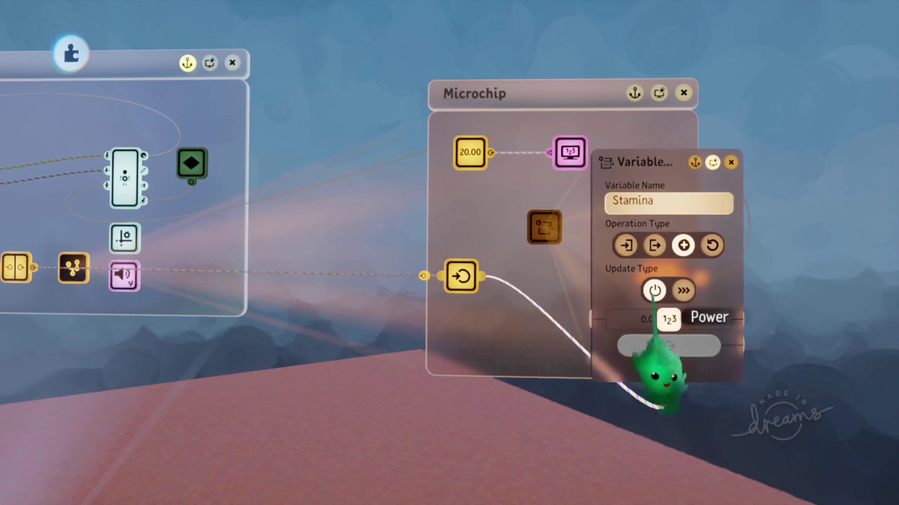
{"action": "left_click_drag", "start_coordinate": [644, 256], "coordinate": [665, 102]}
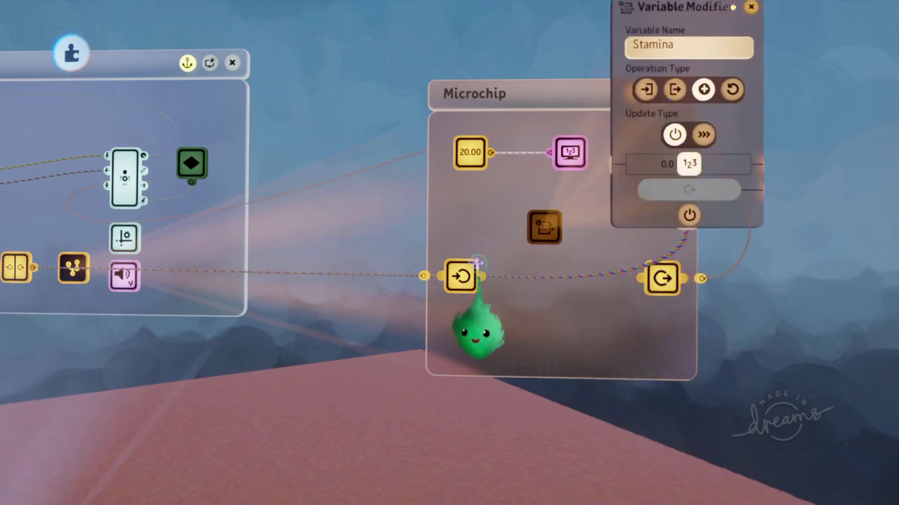
{"action": "left_click_drag", "start_coordinate": [646, 211], "coordinate": [668, 313]}
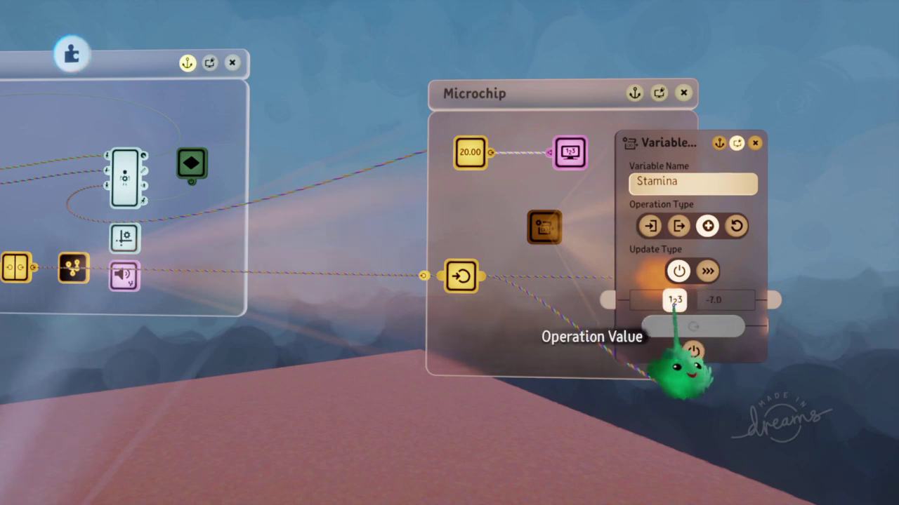
{"action": "key", "text": "Escape"}
Play-test the puppet's jumps to check the stamina drain, and return to editing
{"action": "key", "text": "Escape"}
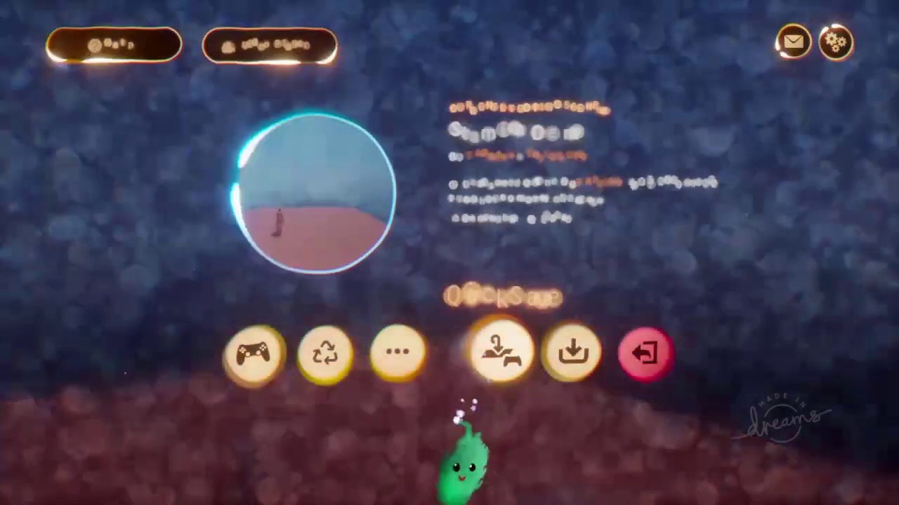
{"action": "left_click", "coordinate": [254, 353]}
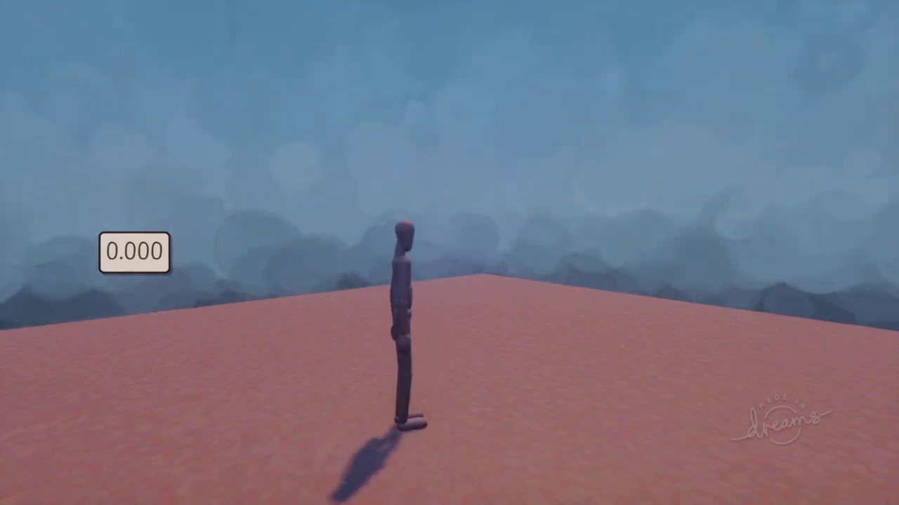
{"action": "key", "text": "Escape"}
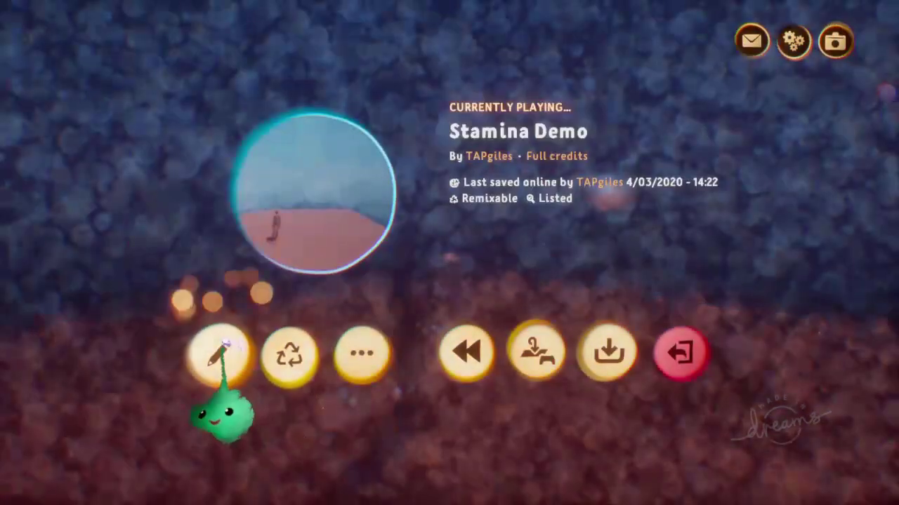
{"action": "left_click", "coordinate": [220, 353]}
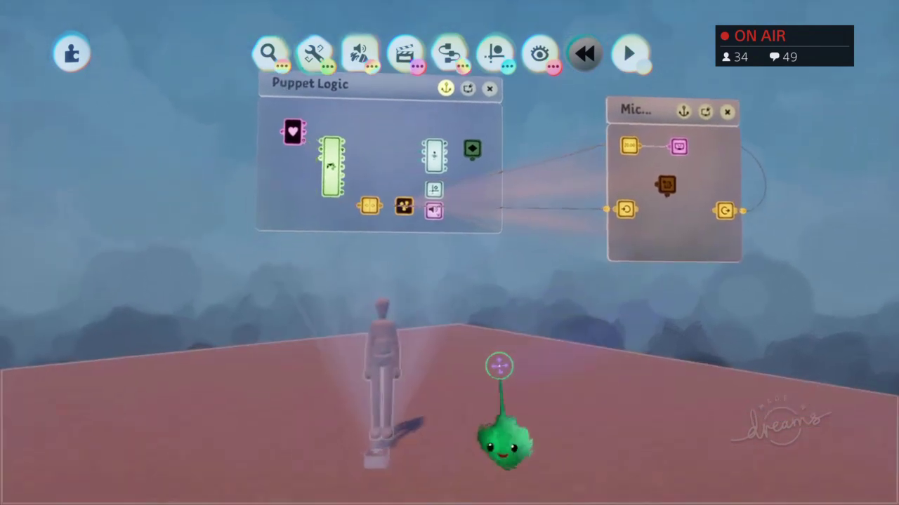
Set the puppet's Min Jump Height to 100%
{"action": "left_click", "coordinate": [416, 353]}
{"action": "left_click", "coordinate": [417, 421]}
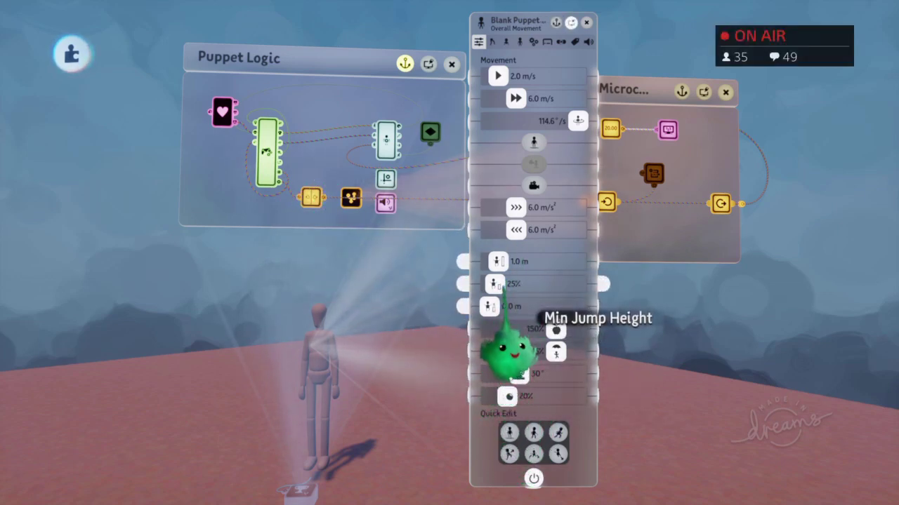
{"action": "left_click_drag", "start_coordinate": [495, 284], "coordinate": [577, 284]}
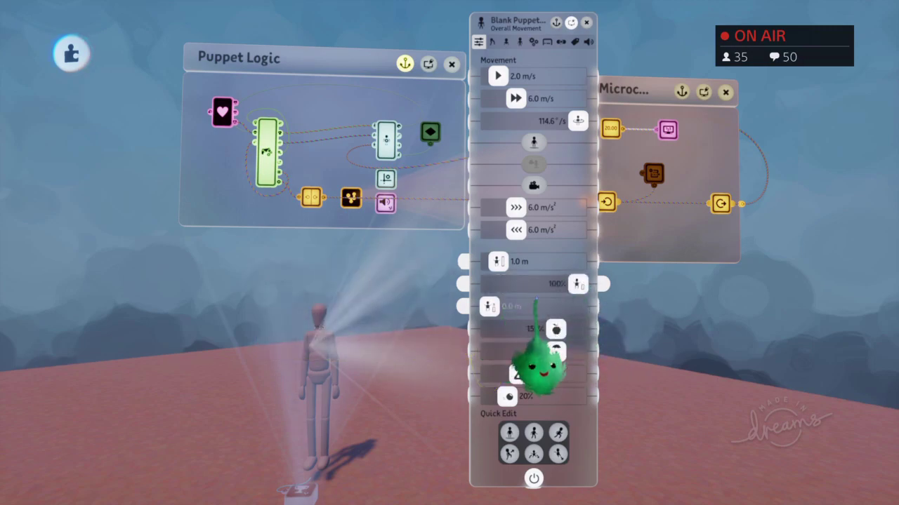
{"action": "key", "text": "Escape"}
Play-test the puppet with repeated jumps while watching the stamina display, and return to editing
{"action": "key", "text": "Escape"}
{"action": "left_click", "coordinate": [253, 360]}
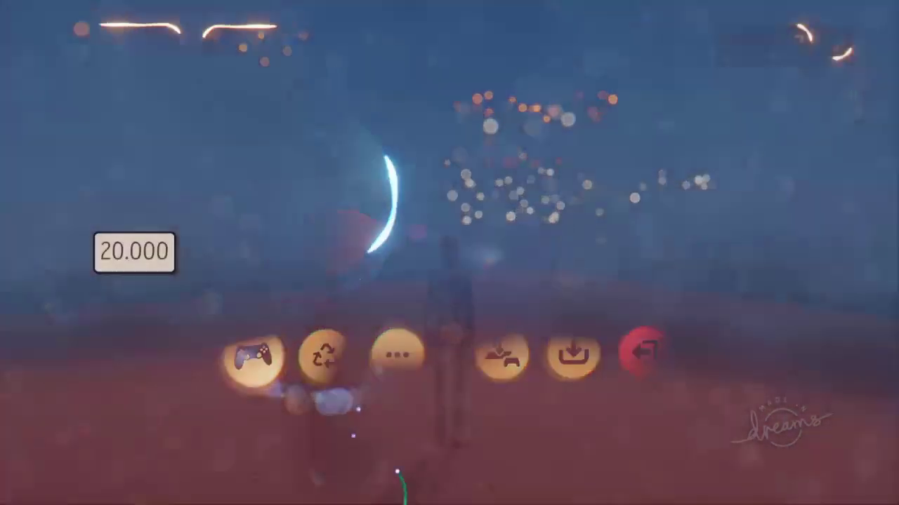
{"action": "key", "text": "space"}
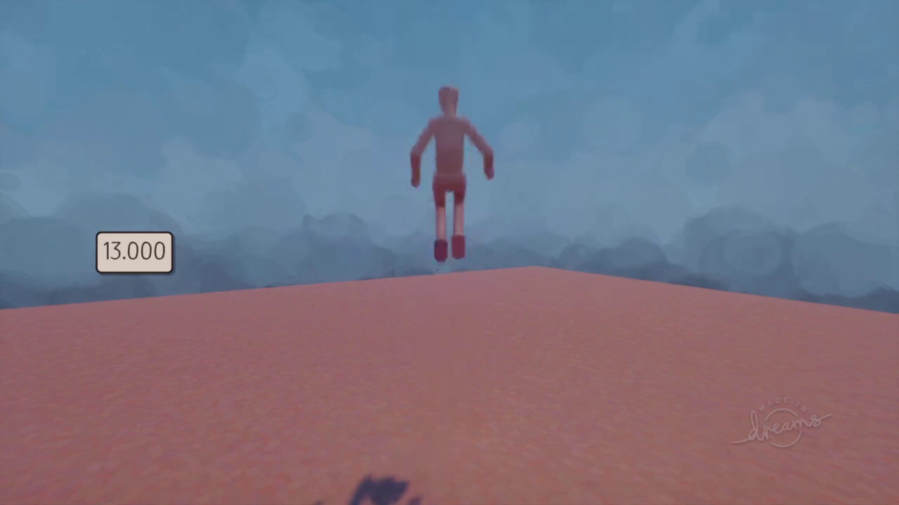
{"action": "key", "text": "space"}
{"action": "key", "text": "Escape"}
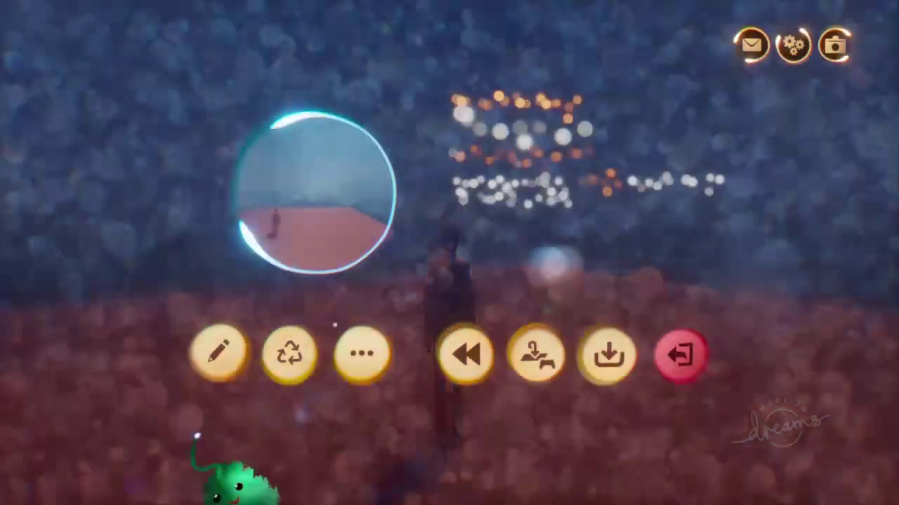
{"action": "left_click", "coordinate": [217, 351]}
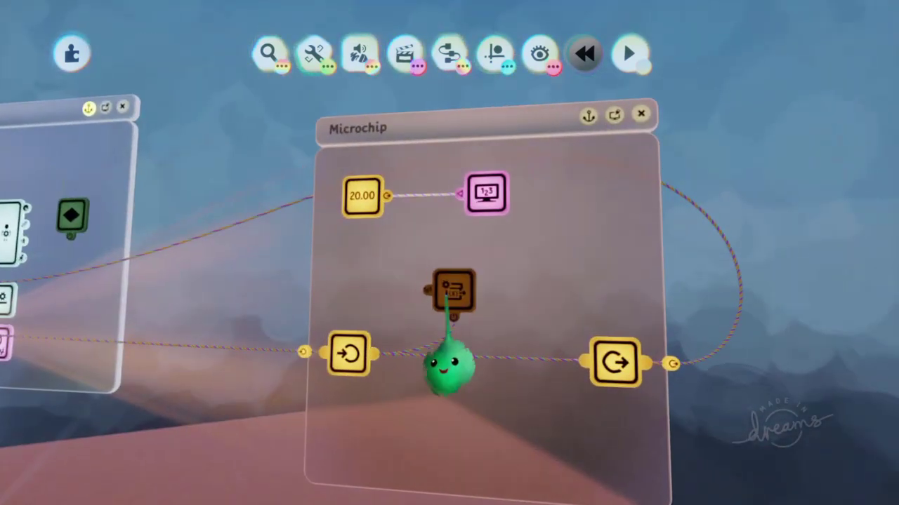
Add a Calculator gadget to the microchip and wire the Stamina variable's current value into its A operand
{"action": "left_click", "coordinate": [453, 126]}
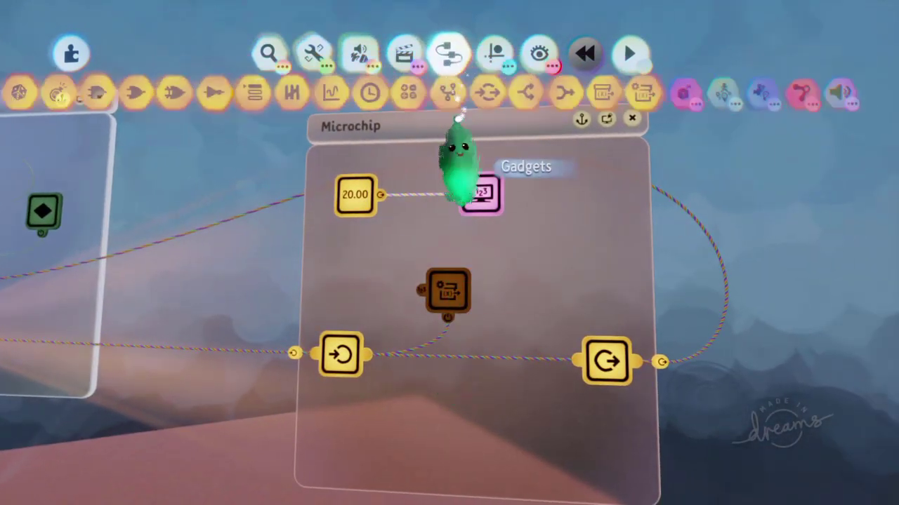
{"action": "left_click", "coordinate": [402, 122]}
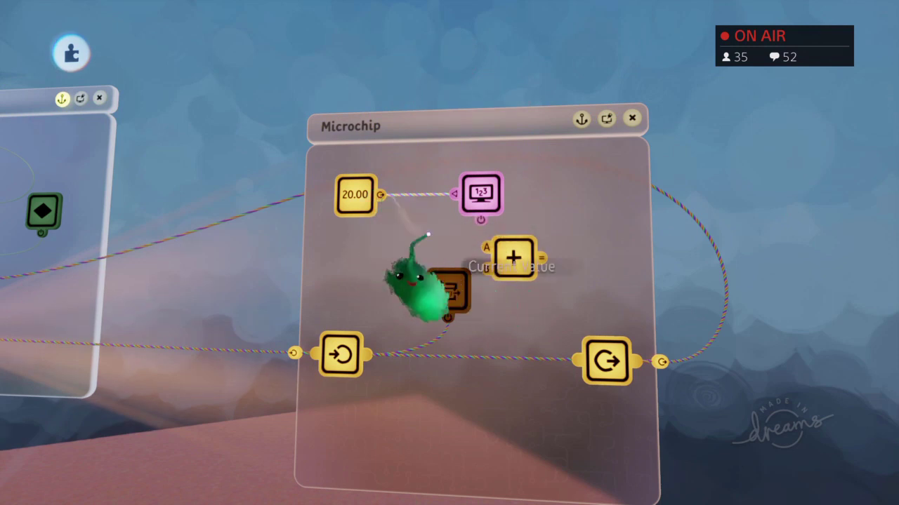
{"action": "left_click", "coordinate": [480, 247]}
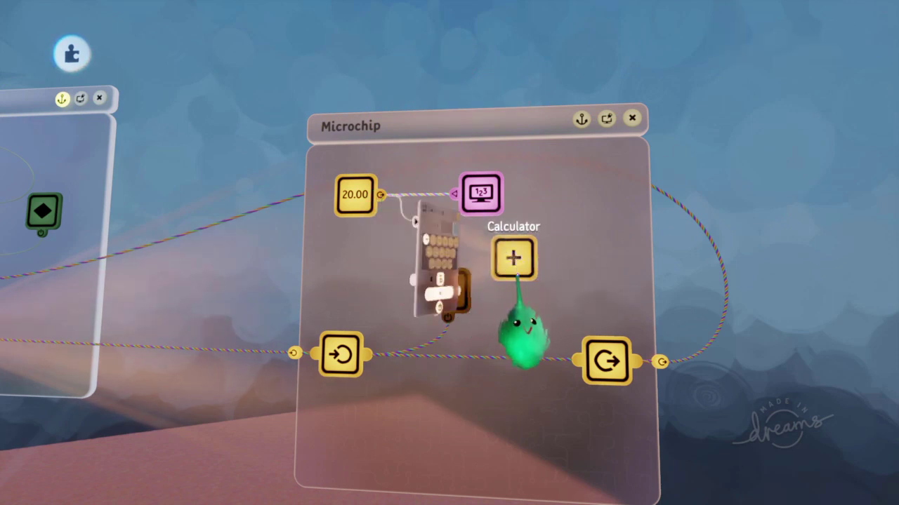
Set the Calculator to greater than with 7 as operand B, and wire its result to the output node's power port
{"action": "left_click", "coordinate": [380, 295]}
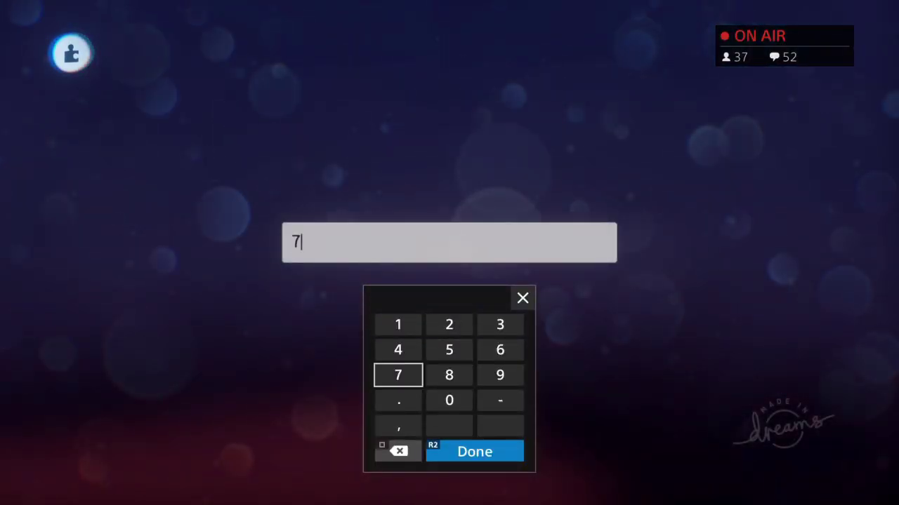
{"action": "key", "text": "Return"}
{"action": "key", "text": "Escape"}
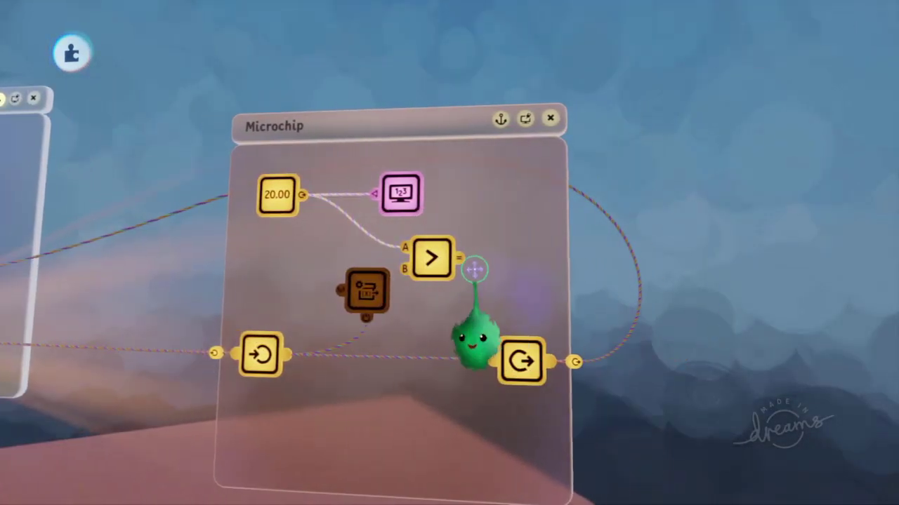
{"action": "left_click", "coordinate": [521, 362]}
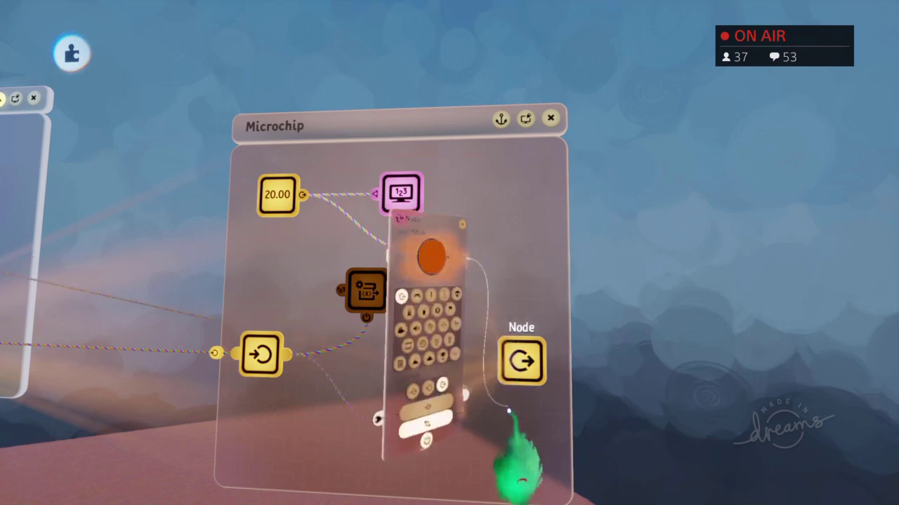
{"action": "key", "text": "Escape"}
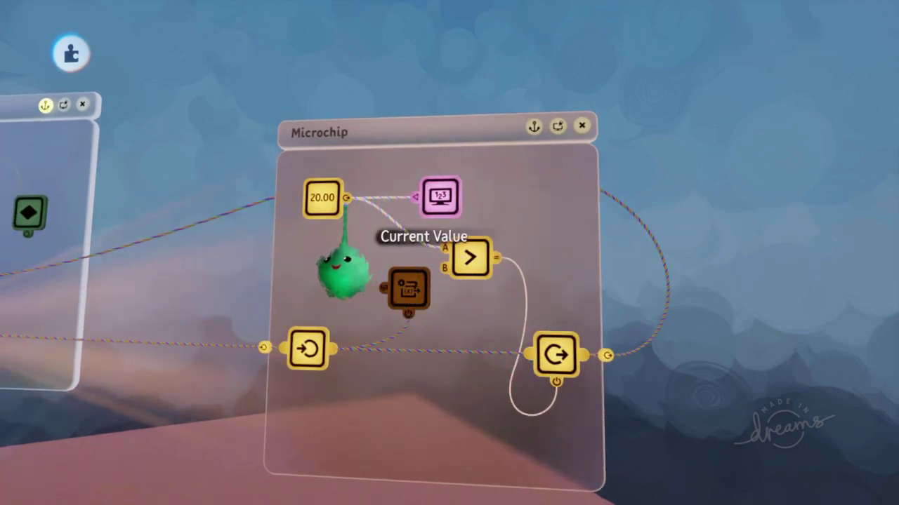
Set the Calculator's operand B to 6.99
{"action": "left_click", "coordinate": [469, 267]}
{"action": "left_click_drag", "start_coordinate": [331, 294], "coordinate": [328, 295]}
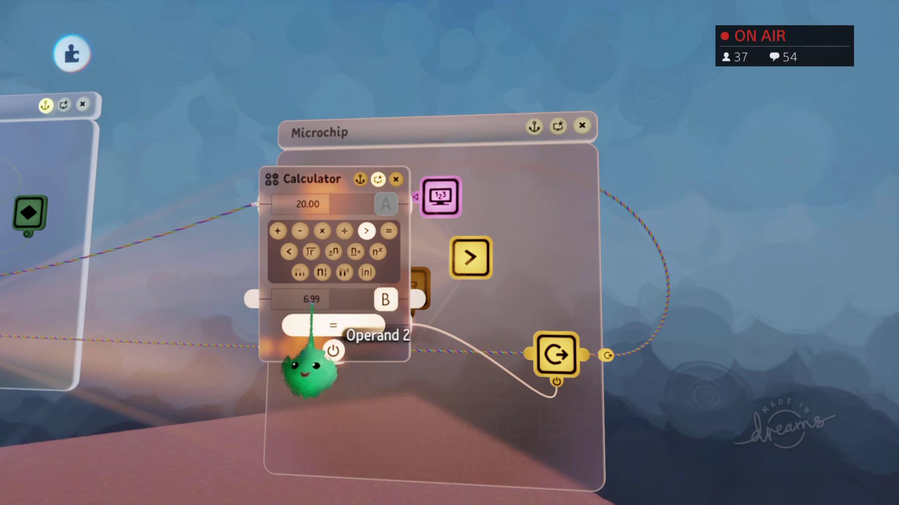
{"action": "key", "text": "Escape"}
{"action": "left_click", "coordinate": [557, 381]}
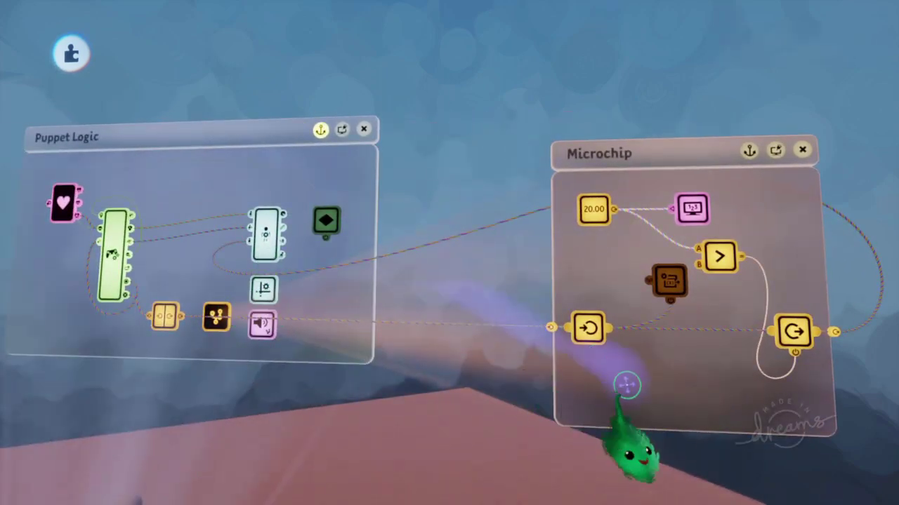
Play-test the puppet's jumps with the stamina check in place, and return to editing
{"action": "middle_click_drag", "start_coordinate": [828, 383], "coordinate": [620, 385]}
{"action": "scroll", "coordinate": [500, 305], "scroll_direction": "up", "scroll_amount": 3}
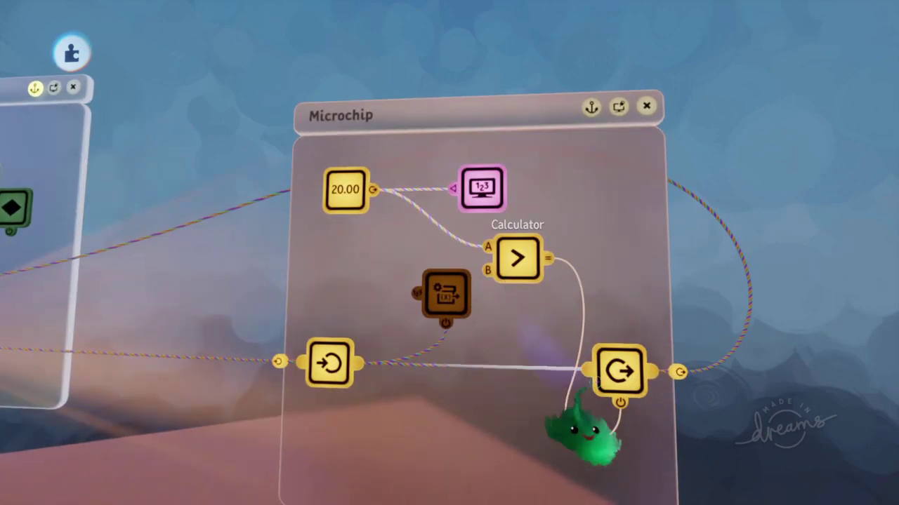
{"action": "key", "text": "Escape"}
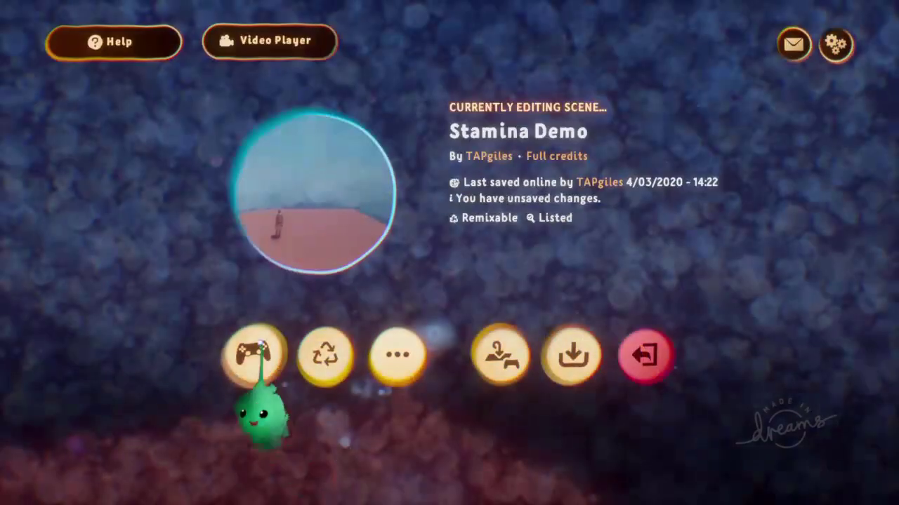
{"action": "left_click", "coordinate": [260, 351]}
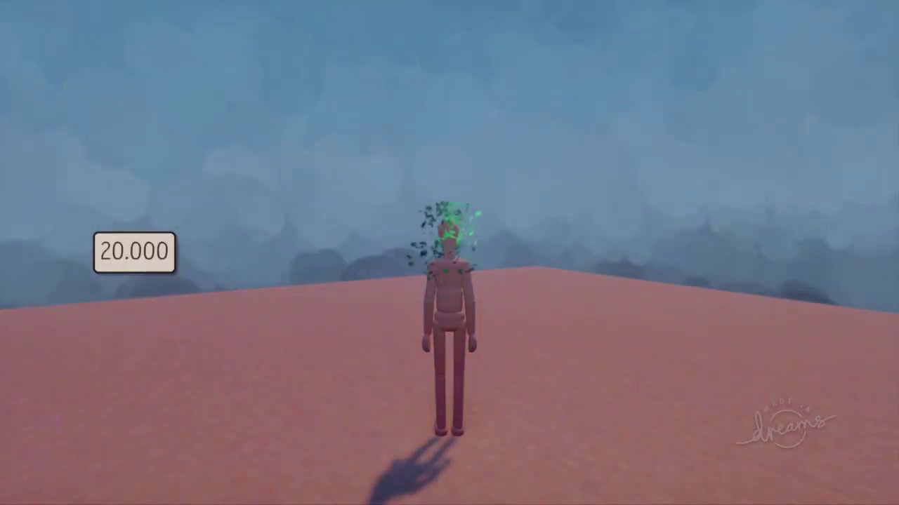
{"action": "key", "text": "space"}
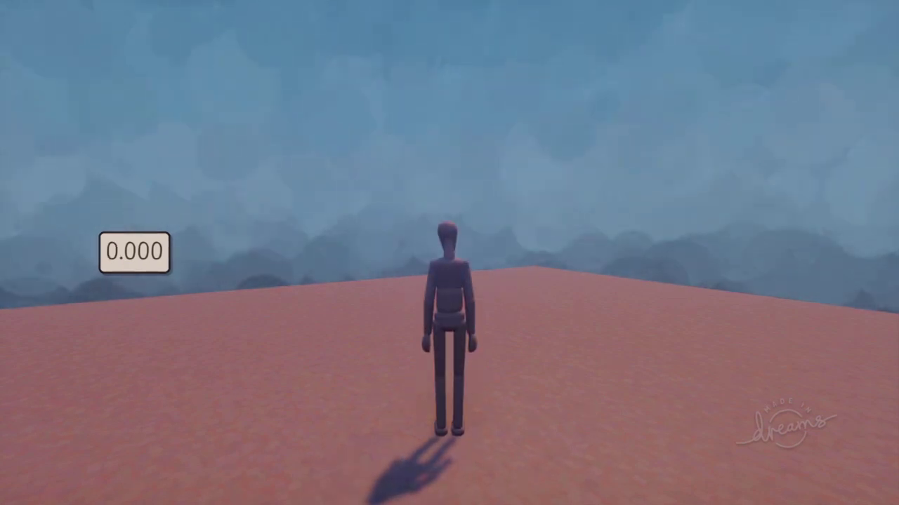
{"action": "key", "text": "Escape"}
{"action": "left_click", "coordinate": [221, 355]}
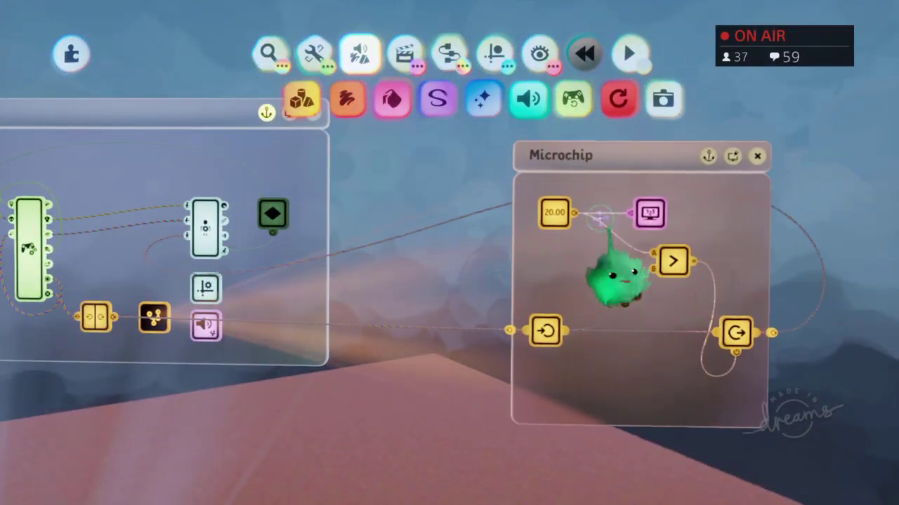
Examine how the input node, Variable Modifier, Calculator and output node are wired in the microchip
{"action": "middle_click_drag", "start_coordinate": [599, 218], "coordinate": [544, 297]}
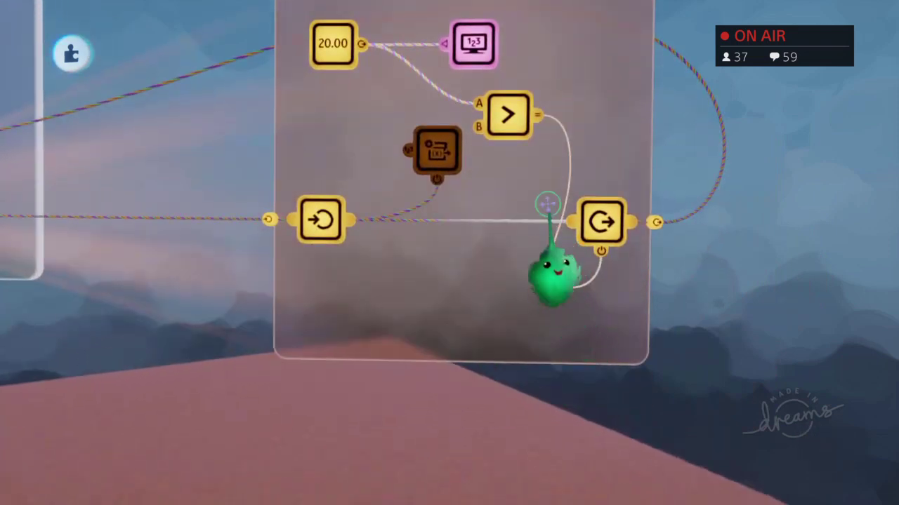
{"action": "middle_click_drag", "start_coordinate": [400, 184], "coordinate": [461, 168]}
{"action": "left_click", "coordinate": [482, 158]}
{"action": "middle_click_drag", "start_coordinate": [482, 270], "coordinate": [513, 327]}
{"action": "left_click", "coordinate": [514, 327]}
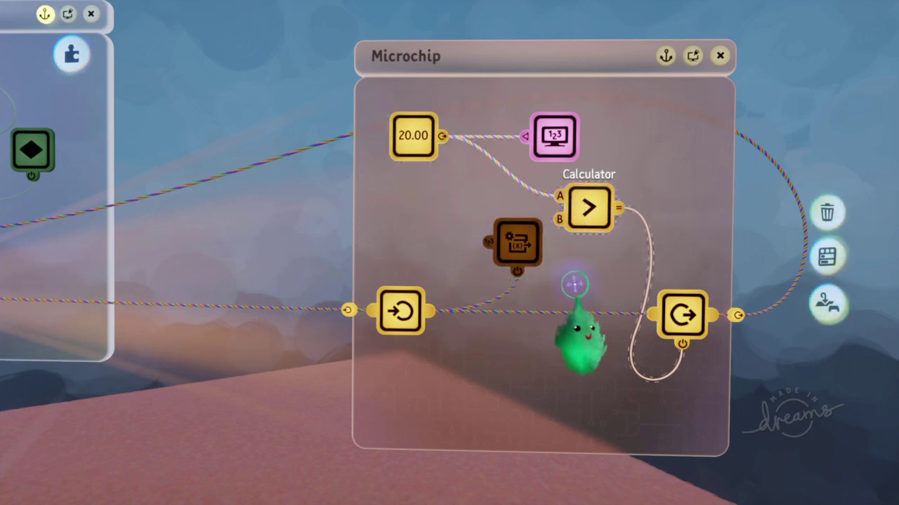
{"action": "left_click_drag", "start_coordinate": [438, 232], "coordinate": [553, 237]}
{"action": "middle_click_drag", "start_coordinate": [614, 265], "coordinate": [584, 266]}
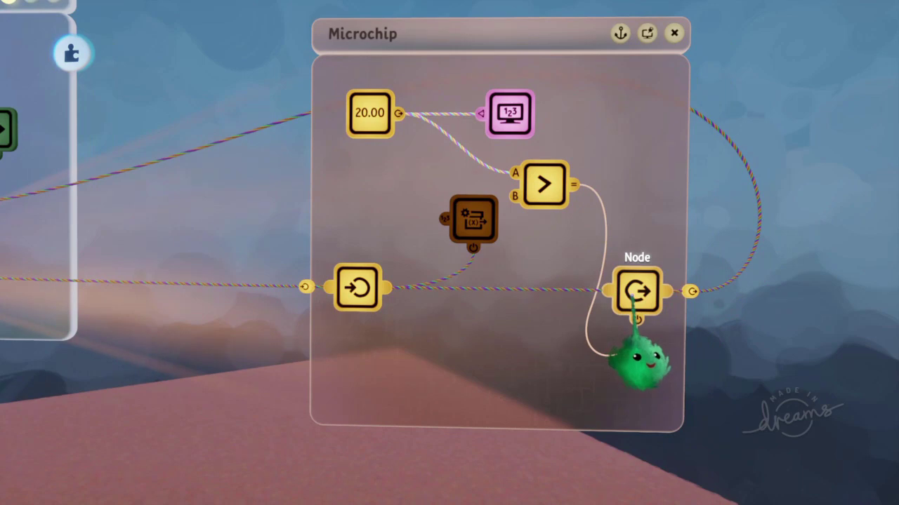
{"action": "scroll", "coordinate": [631, 299], "scroll_direction": "down", "scroll_amount": 2}
{"action": "scroll", "coordinate": [638, 176], "scroll_direction": "up", "scroll_amount": 4}
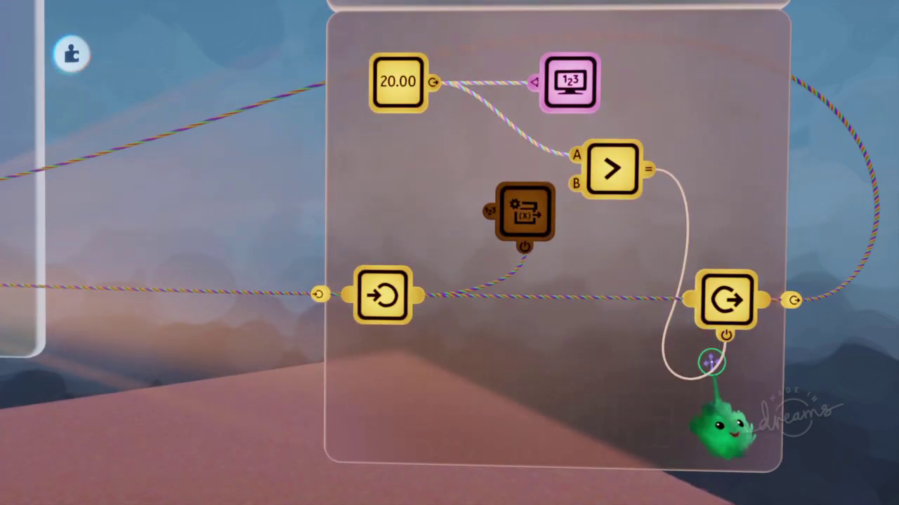
Widen the microchip, power the Variable Modifier from the output node instead of the input node, and place it beyond that node
{"action": "left_click_drag", "start_coordinate": [771, 359], "coordinate": [893, 400]}
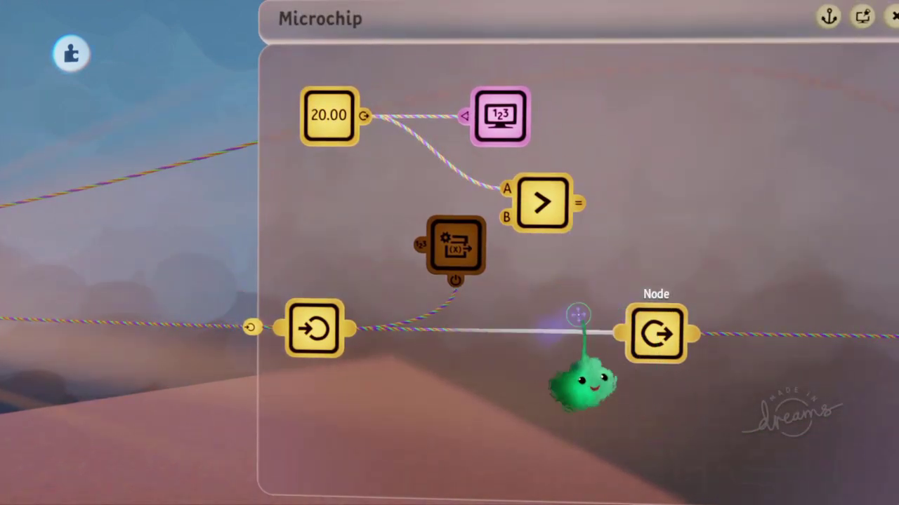
{"action": "left_click_drag", "start_coordinate": [702, 399], "coordinate": [446, 357]}
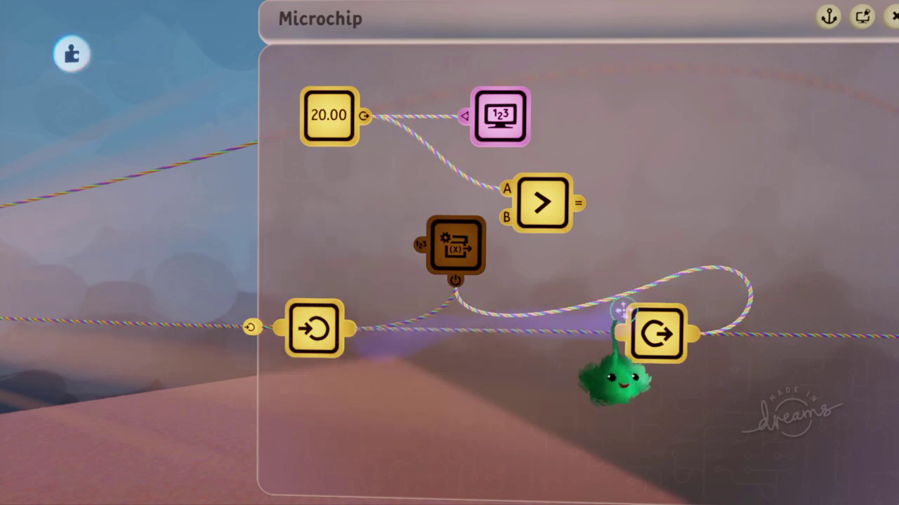
{"action": "left_click_drag", "start_coordinate": [455, 261], "coordinate": [773, 270]}
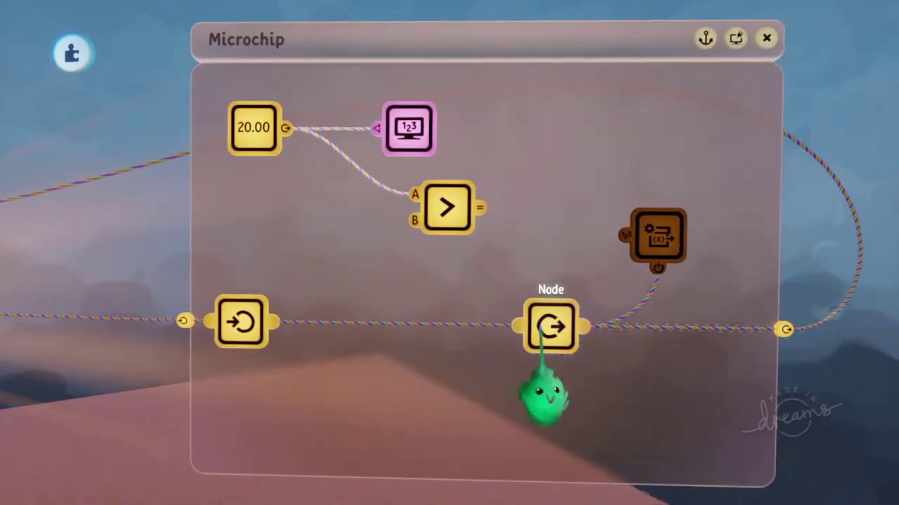
Reconnect the Calculator's result to the output node's power port
{"action": "left_click", "coordinate": [541, 329]}
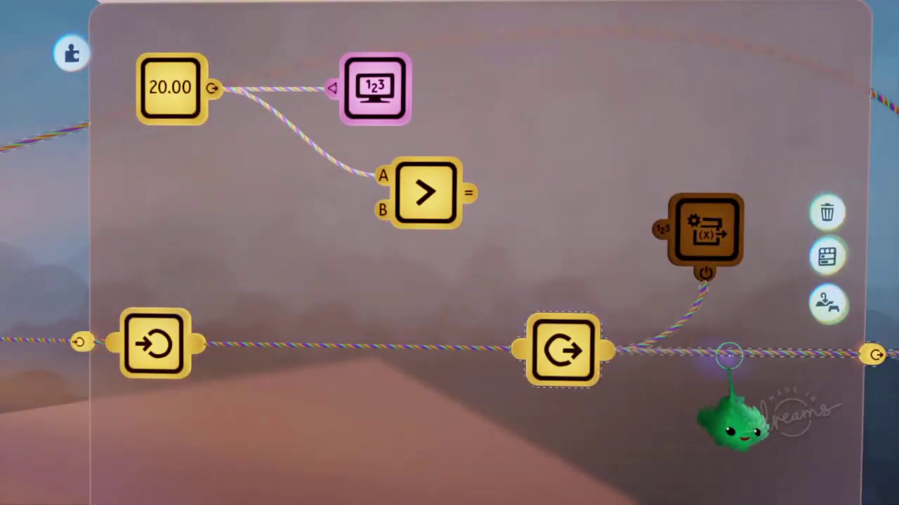
{"action": "mouse_move", "coordinate": [714, 225]}
{"action": "left_mouse_down"}
{"action": "mouse_move", "coordinate": [720, 211]}
{"action": "mouse_move", "coordinate": [736, 246]}
{"action": "mouse_move", "coordinate": [718, 228]}
{"action": "left_mouse_up"}
{"action": "scroll", "coordinate": [701, 228], "scroll_direction": "left", "scroll_amount": 2}
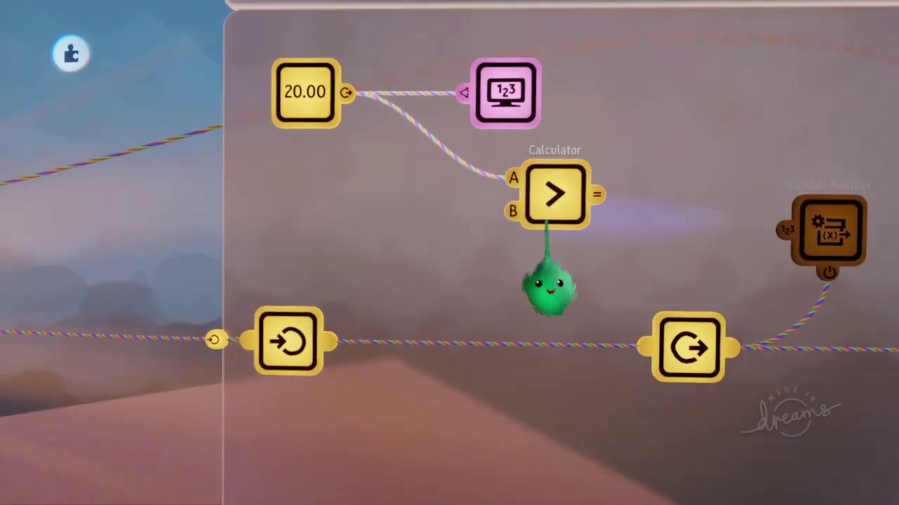
{"action": "scroll", "coordinate": [546, 214], "scroll_direction": "down", "scroll_amount": 1}
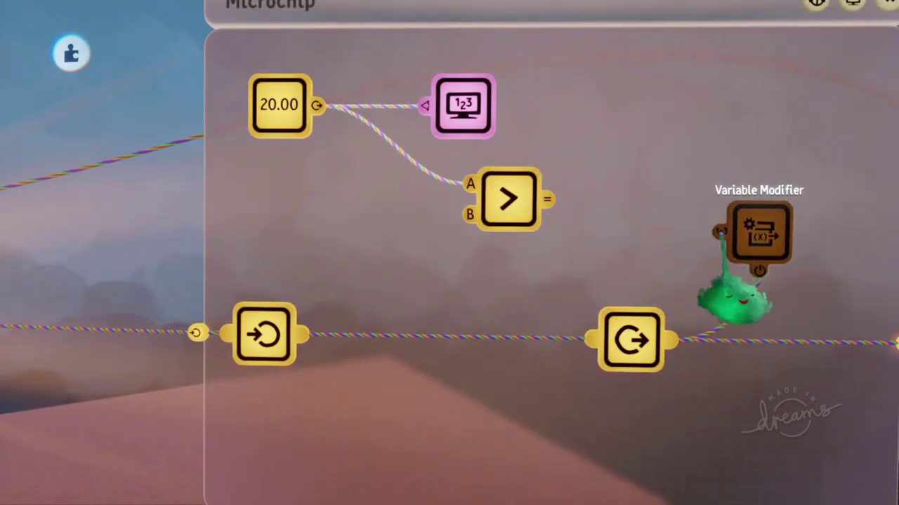
{"action": "left_click_drag", "start_coordinate": [576, 379], "coordinate": [635, 397]}
{"action": "key", "text": "Escape"}
{"action": "scroll", "coordinate": [524, 315], "scroll_direction": "down", "scroll_amount": 3}
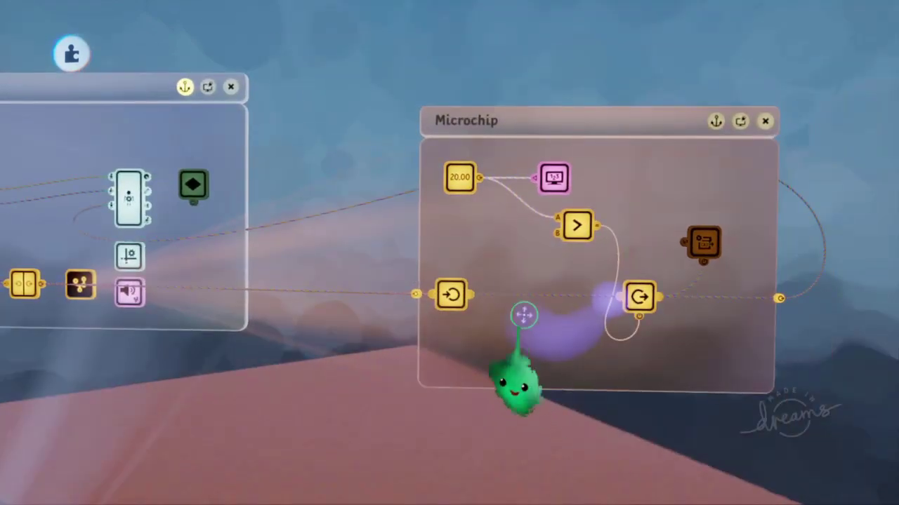
Play-test repeated jumps while watching the stamina display, and return to editing
{"action": "key", "text": "Escape"}
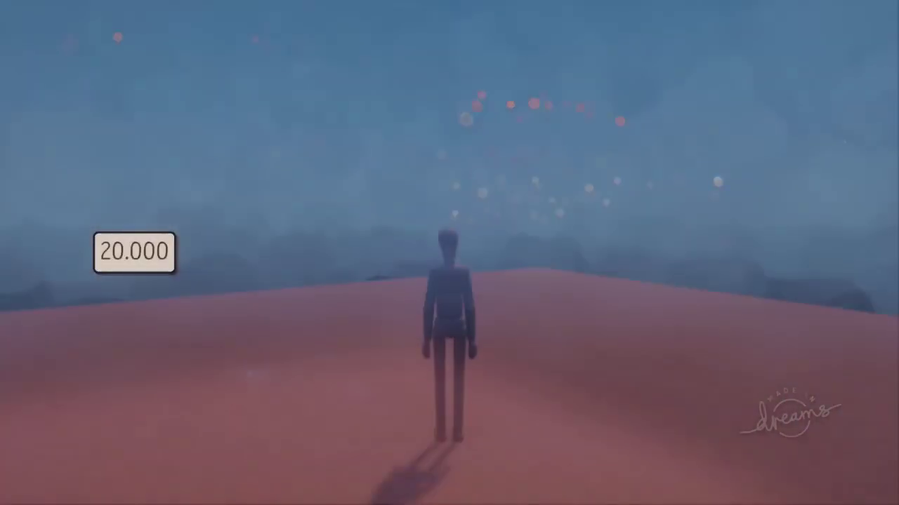
{"action": "key", "text": "space"}
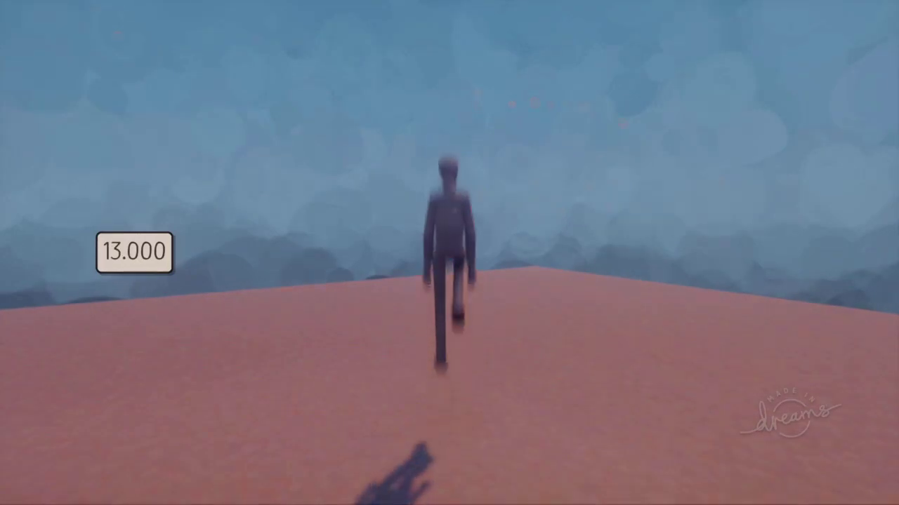
{"action": "key", "text": "space"}
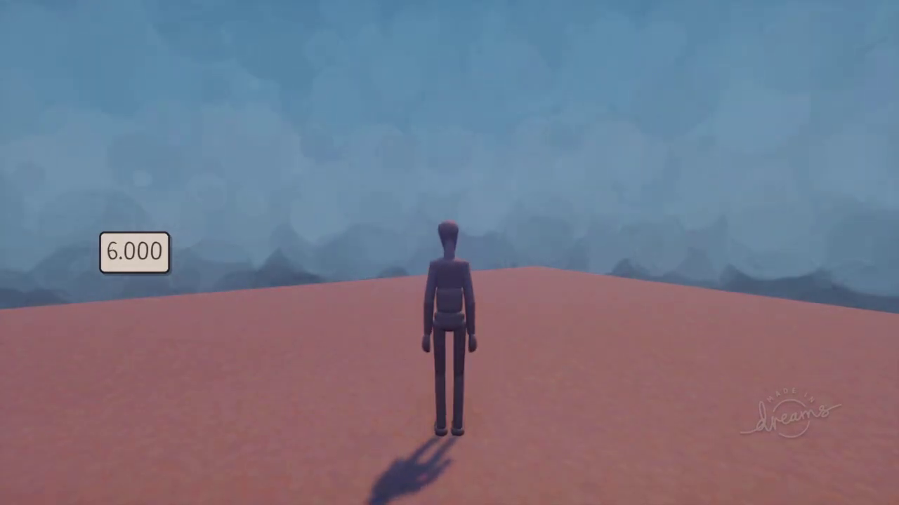
{"action": "key", "text": "Escape"}
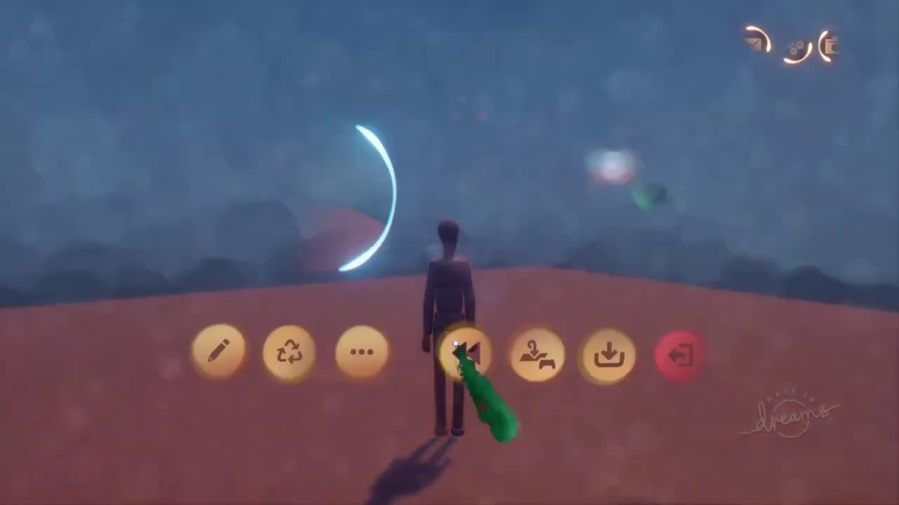
{"action": "left_click", "coordinate": [217, 351]}
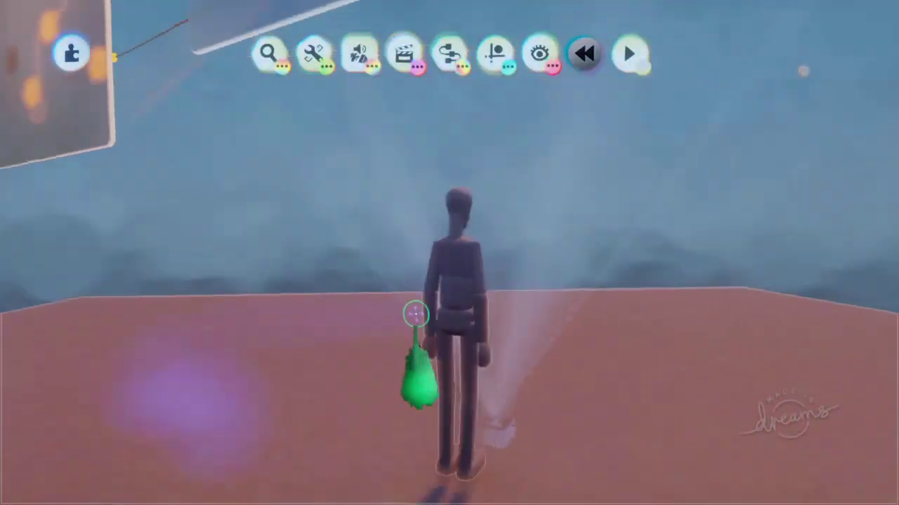
Duplicate the Stamina Variable Modifier near the number display, setting its operation value to 0.1 and its update type to continuous
{"action": "mouse_move", "coordinate": [480, 336]}
{"action": "middle_mouse_down"}
{"action": "mouse_move", "coordinate": [478, 306]}
{"action": "mouse_move", "coordinate": [490, 335]}
{"action": "middle_mouse_up"}
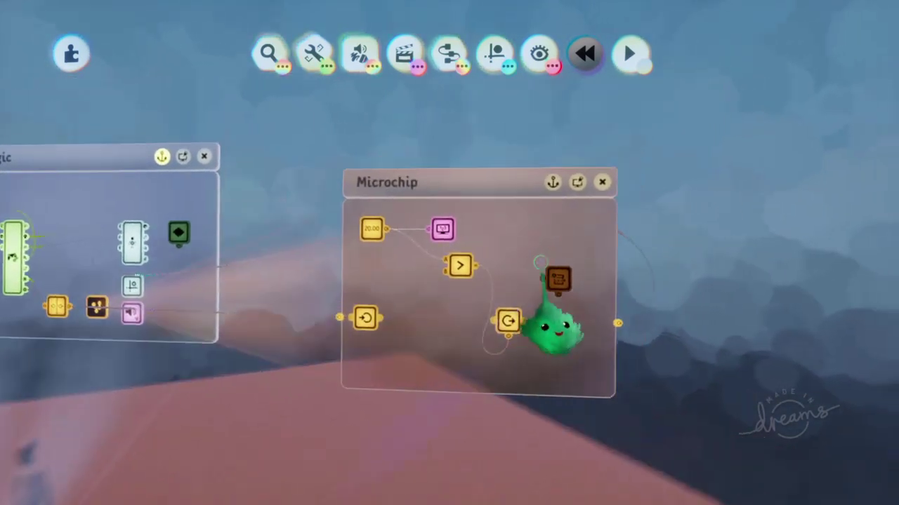
{"action": "middle_click_drag", "start_coordinate": [567, 302], "coordinate": [482, 274]}
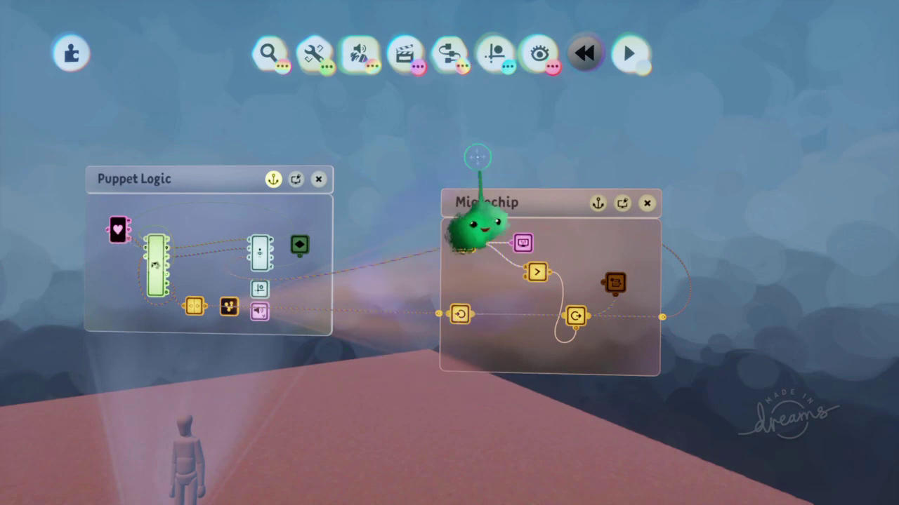
{"action": "mouse_move", "coordinate": [550, 305]}
{"action": "left_mouse_down"}
{"action": "mouse_move", "coordinate": [525, 267]}
{"action": "mouse_move", "coordinate": [484, 237]}
{"action": "left_mouse_up"}
{"action": "left_click_drag", "start_coordinate": [400, 298], "coordinate": [609, 325]}
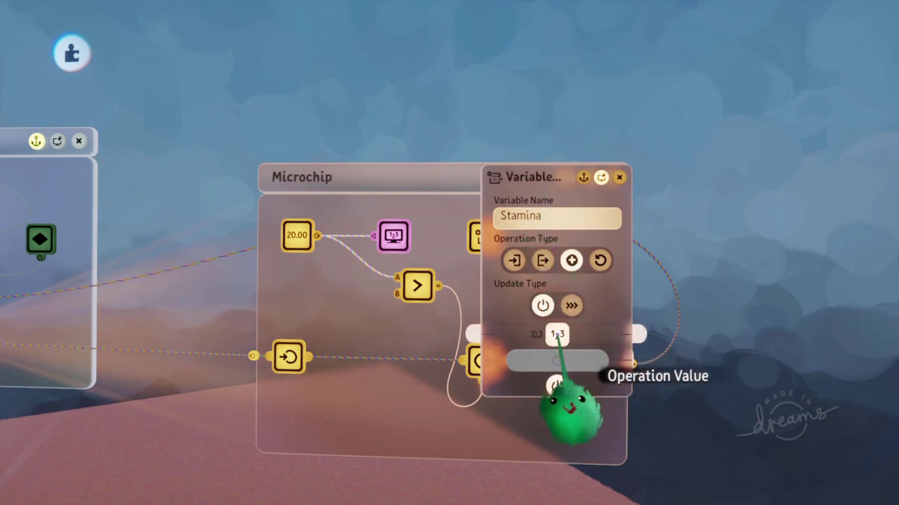
{"action": "left_click", "coordinate": [571, 307]}
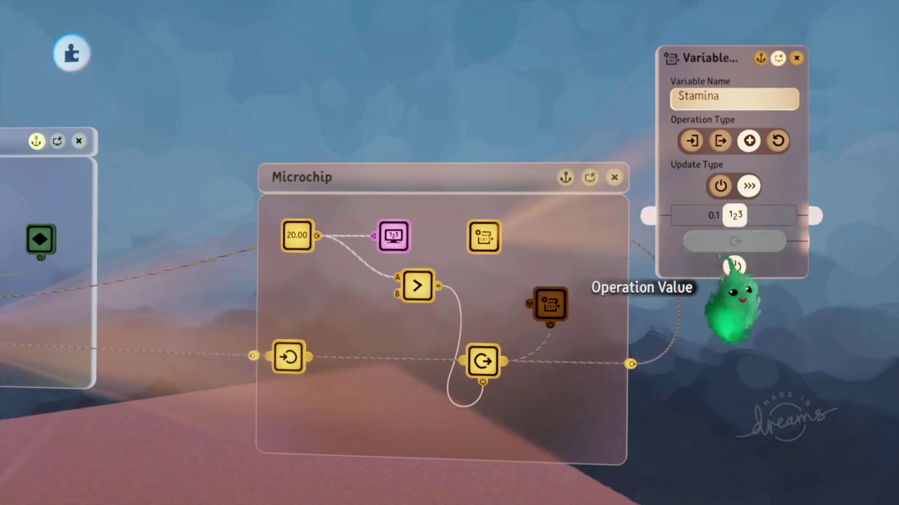
{"action": "key", "text": "Escape"}
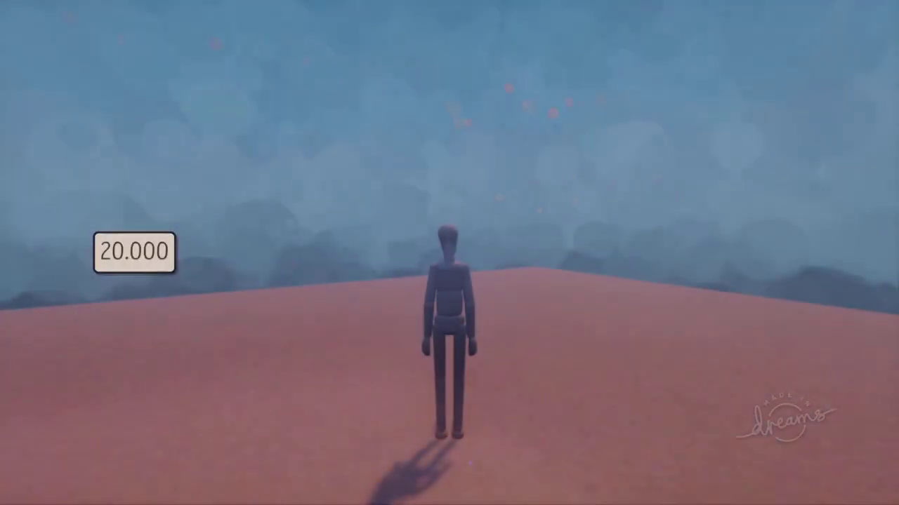
Play-test repeated jumps to check how quickly stamina regenerates with the continuous modifier, and return to editing
{"action": "key", "text": "space"}
{"action": "key", "text": "space"}
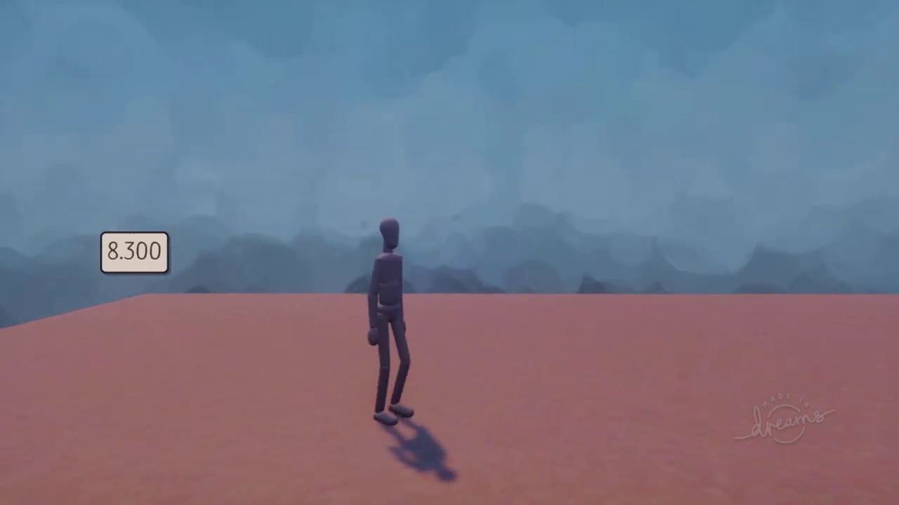
{"action": "key", "text": "space"}
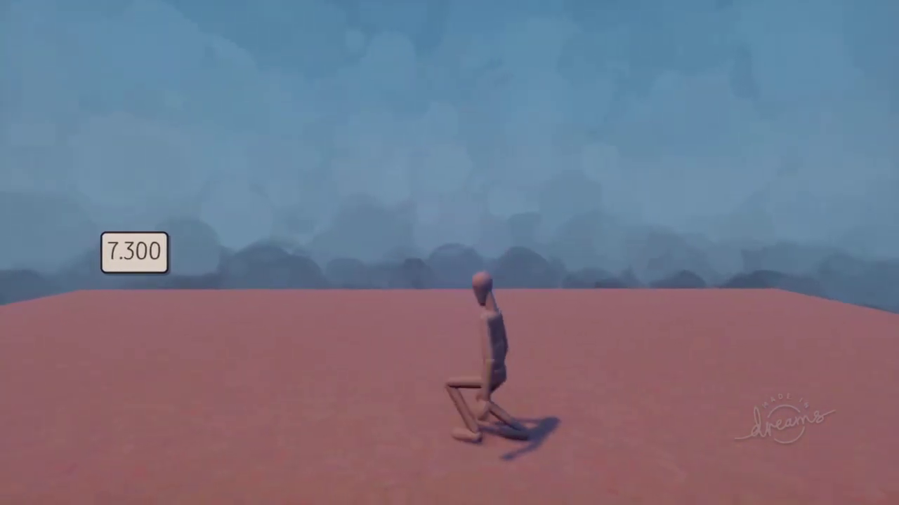
{"action": "key", "text": "space"}
{"action": "key", "text": "Escape"}
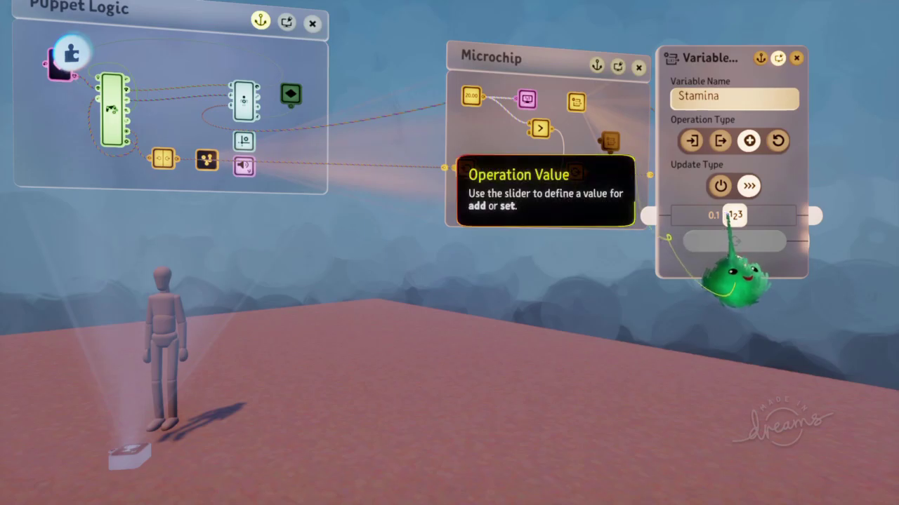
Set the continuous Stamina Variable Modifier's operation value to 0.02 and recheck the entered value
{"action": "left_click", "coordinate": [734, 215]}
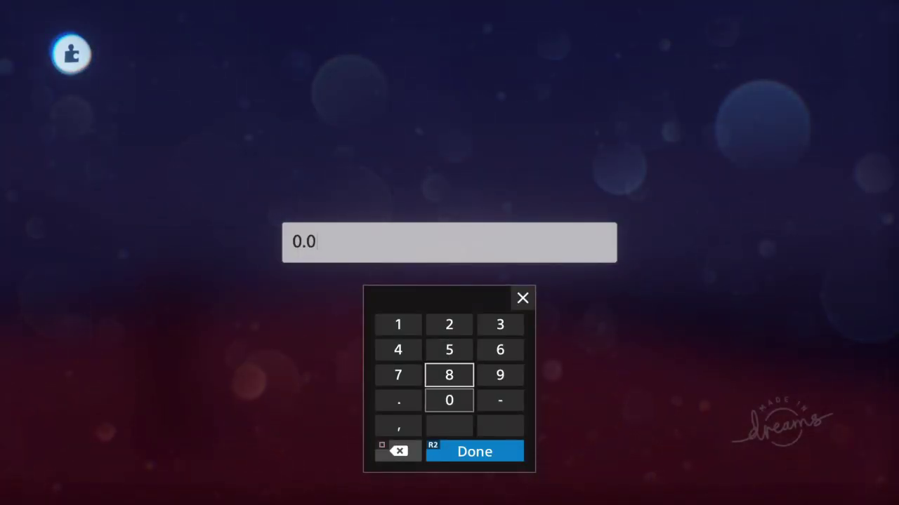
{"action": "key", "text": "Up"}
{"action": "key", "text": "Up"}
{"action": "type", "text": "2"}
{"action": "key", "text": "Return"}
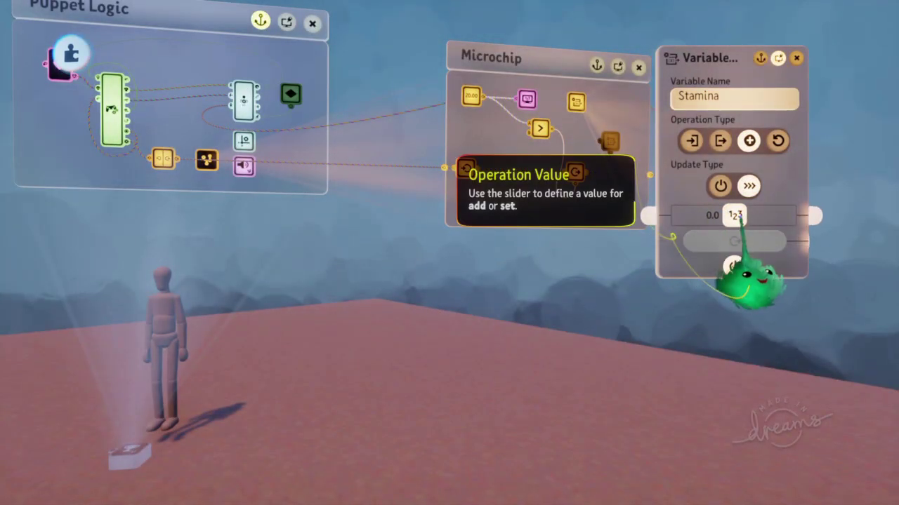
{"action": "left_click", "coordinate": [734, 215]}
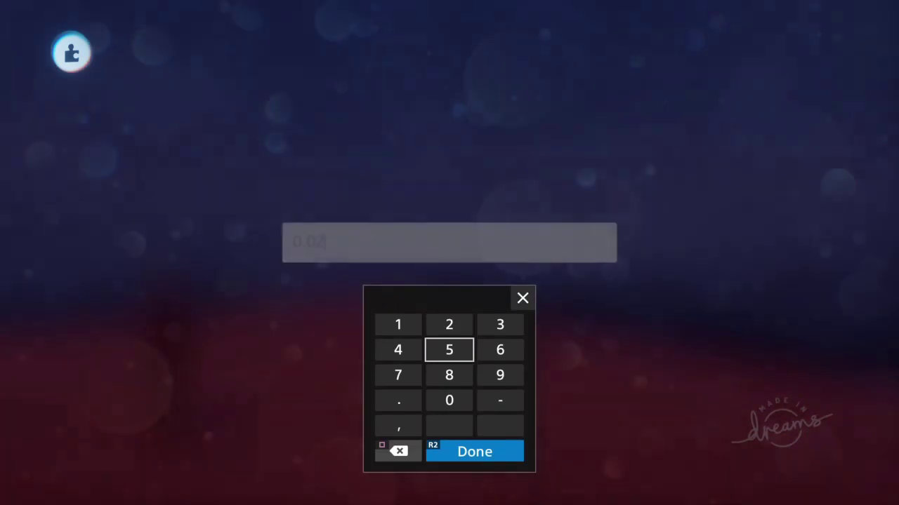
{"action": "key", "text": "Return"}
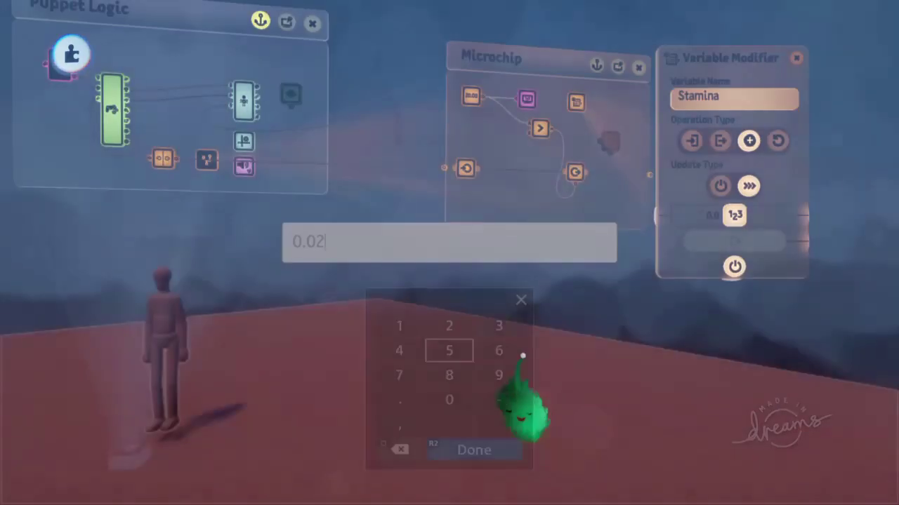
Play-test running and jumping to check the slower stamina regeneration, and return to editing
{"action": "key", "text": "Escape"}
{"action": "left_click", "coordinate": [253, 353]}
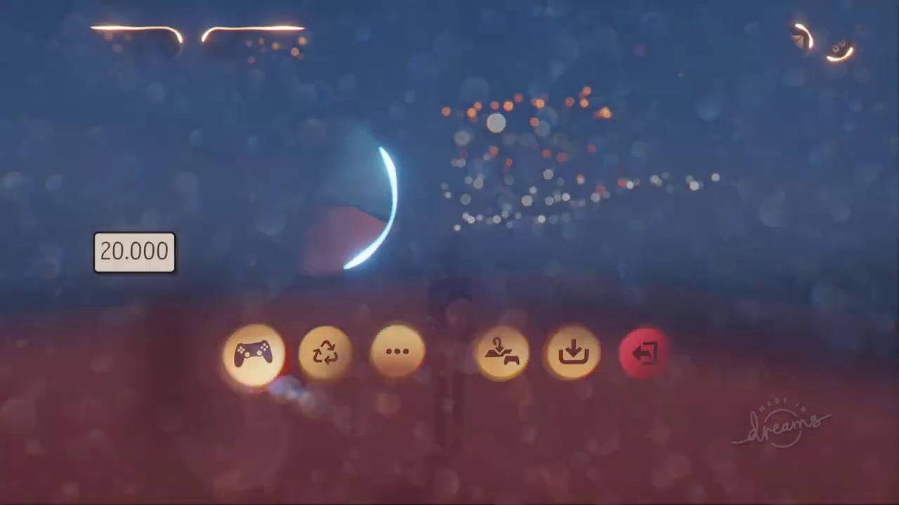
{"action": "key", "text": "space"}
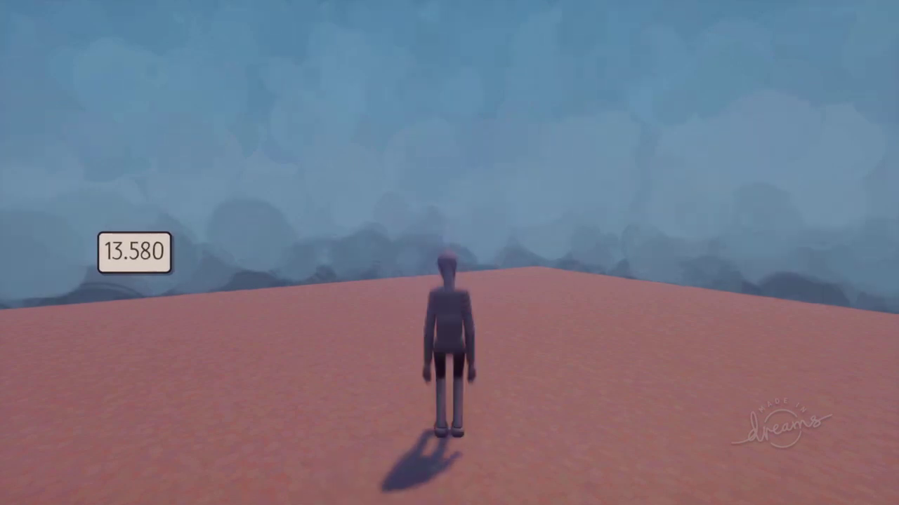
{"action": "key", "text": "w"}
{"action": "key", "text": "space"}
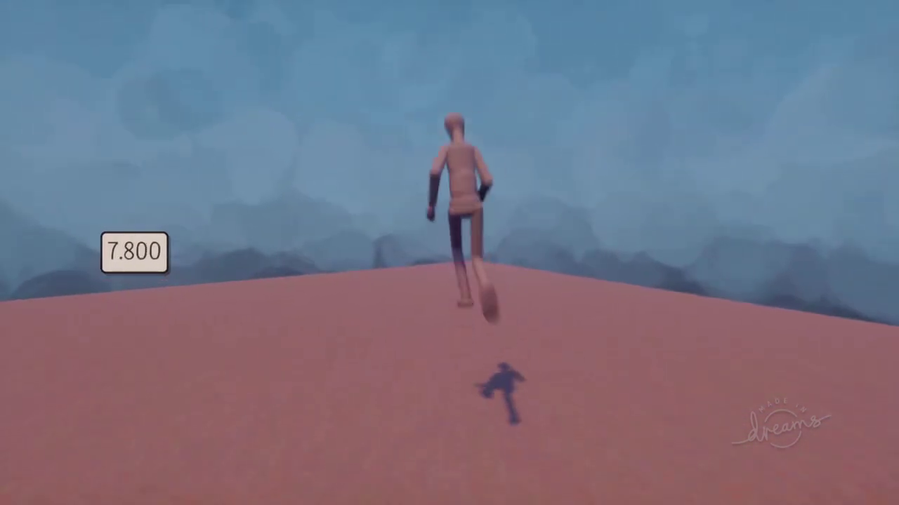
{"action": "key", "text": "space"}
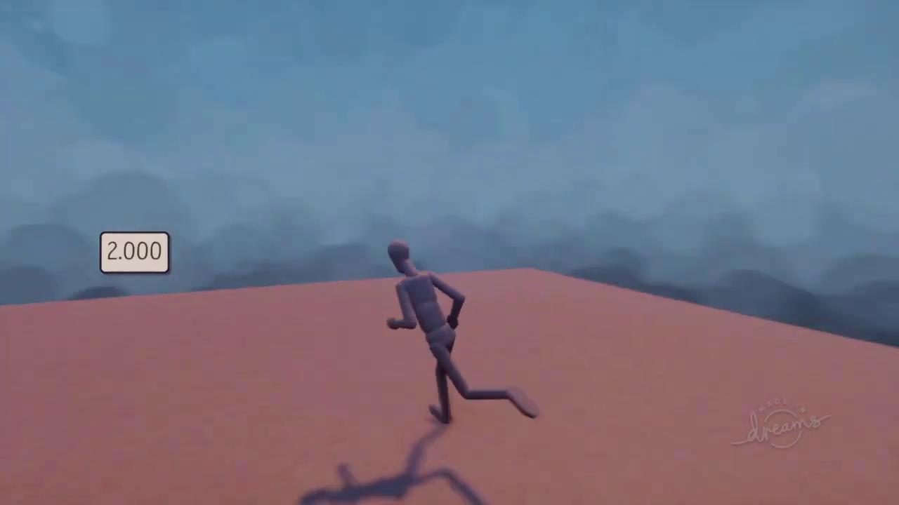
{"action": "key", "text": "Escape"}
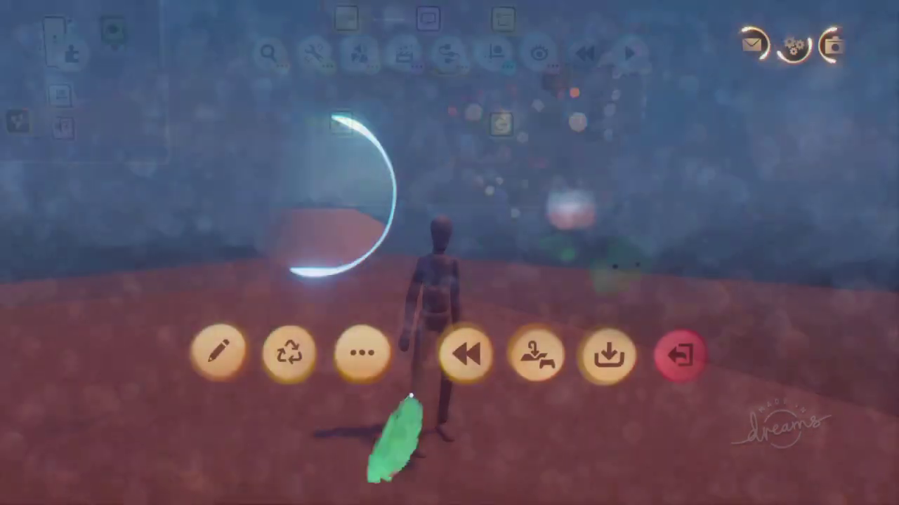
{"action": "left_click", "coordinate": [217, 351]}
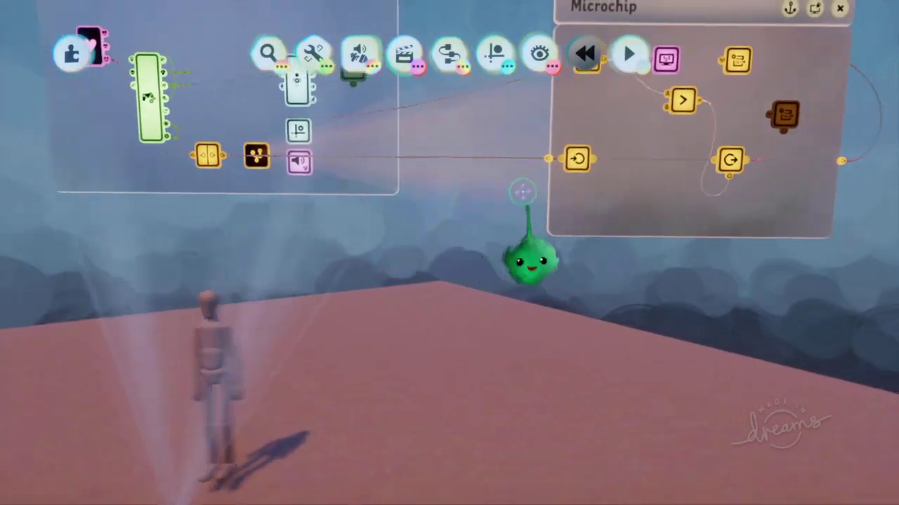
Copy the continuous Stamina Variable Modifier into the Puppet Logic microchip and set the copy's update type to When Powered On
{"action": "middle_click_drag", "start_coordinate": [716, 272], "coordinate": [572, 122]}
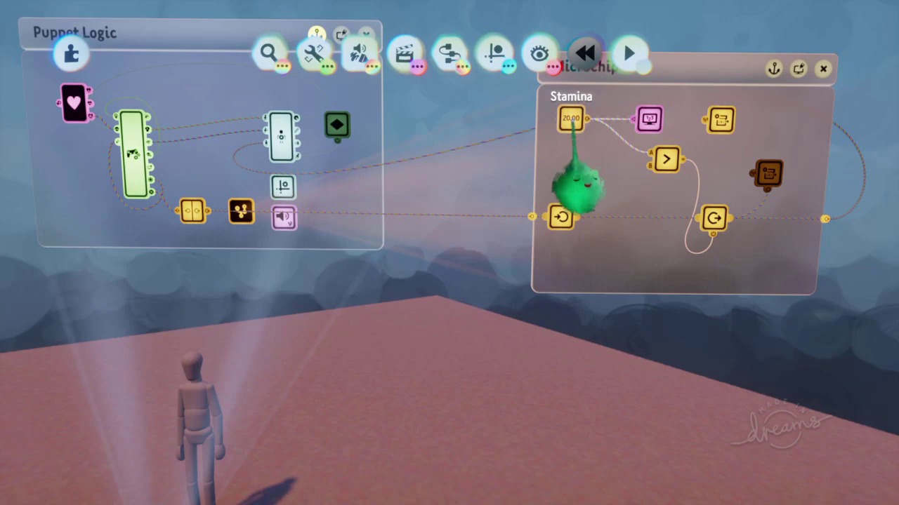
{"action": "middle_click_drag", "start_coordinate": [575, 129], "coordinate": [485, 184]}
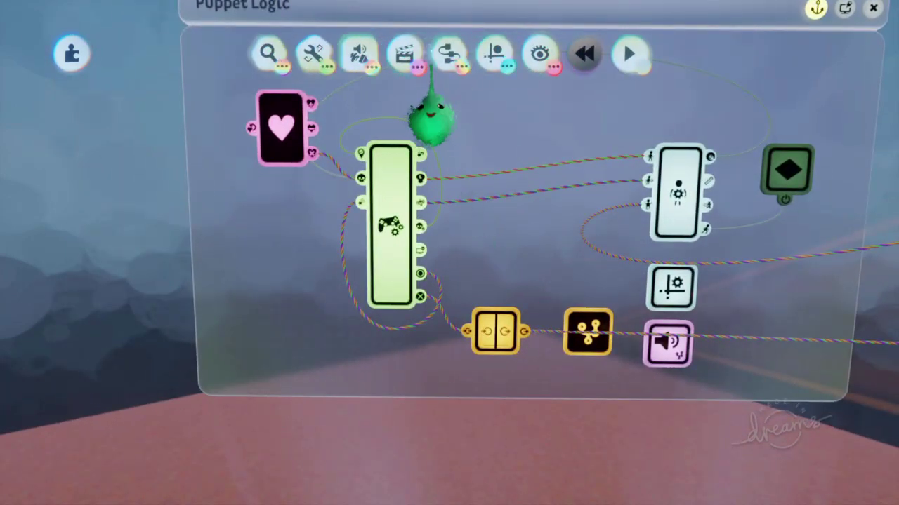
{"action": "left_click", "coordinate": [443, 58]}
{"action": "middle_click_drag", "start_coordinate": [511, 124], "coordinate": [601, 153]}
{"action": "key", "text": "Escape"}
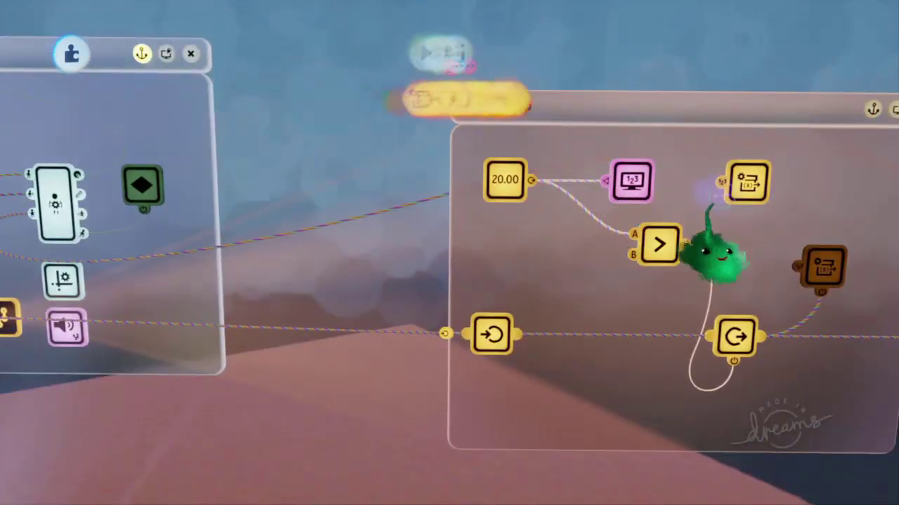
{"action": "mouse_move", "coordinate": [730, 177]}
{"action": "left_mouse_down"}
{"action": "mouse_move", "coordinate": [233, 138]}
{"action": "mouse_move", "coordinate": [184, 119]}
{"action": "left_mouse_up"}
{"action": "middle_click_drag", "start_coordinate": [246, 157], "coordinate": [370, 140]}
{"action": "left_click", "coordinate": [419, 113]}
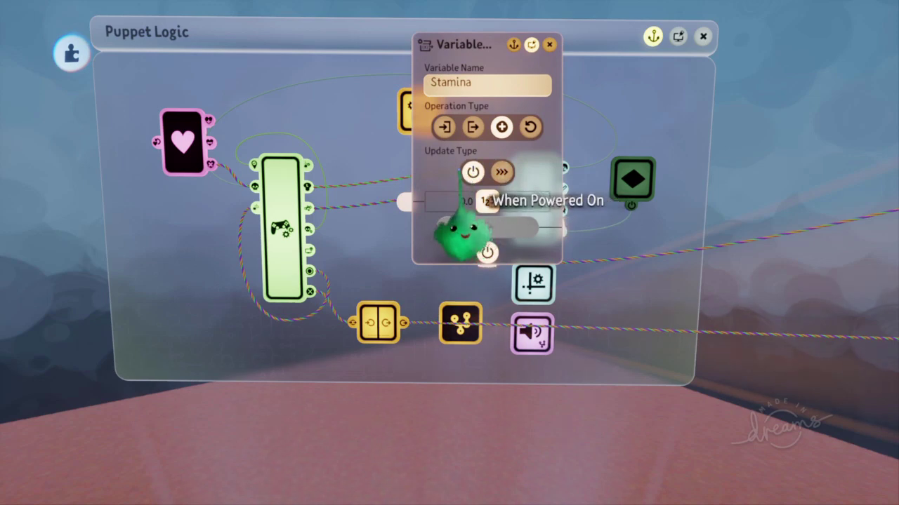
Power the copied Variable Modifier from the Controller Sensor's square button output and set its operation value to 9.9
{"action": "left_click", "coordinate": [291, 330]}
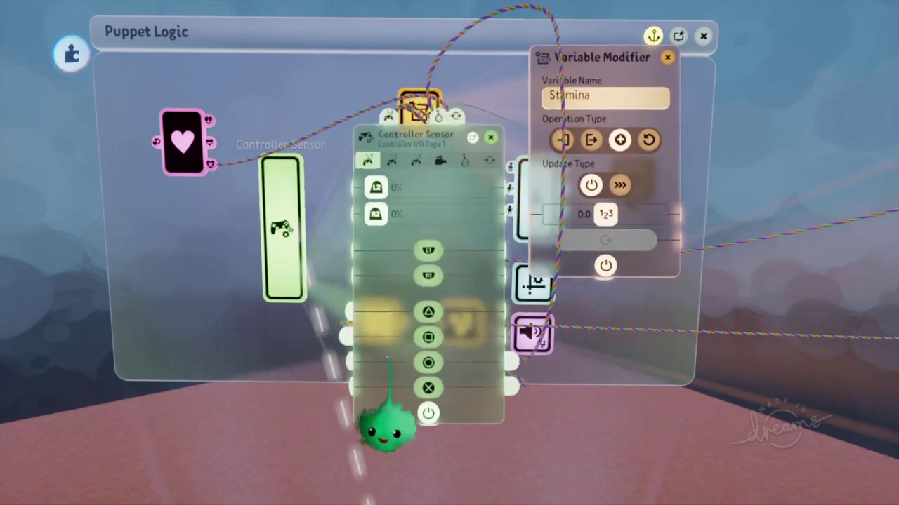
{"action": "left_click_drag", "start_coordinate": [512, 336], "coordinate": [421, 140]}
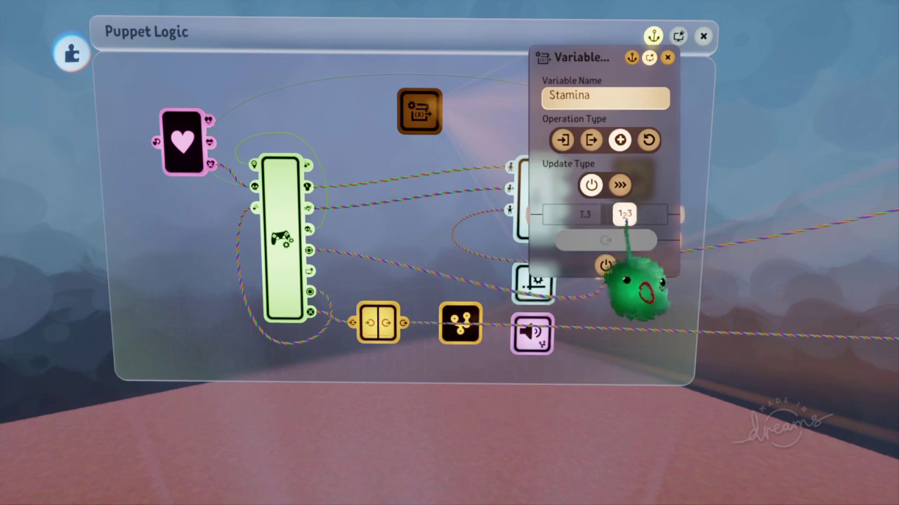
{"action": "left_click_drag", "start_coordinate": [624, 217], "coordinate": [631, 215]}
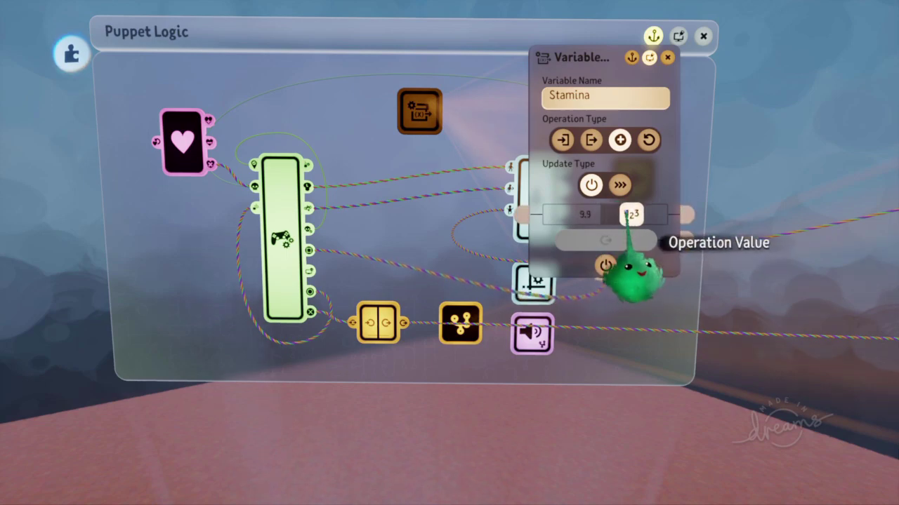
{"action": "key", "text": "Escape"}
Play-test jumping with the square-button stamina boost in place, and return to editing
{"action": "scroll", "coordinate": [496, 344], "scroll_direction": "down", "scroll_amount": 5}
{"action": "key", "text": "Escape"}
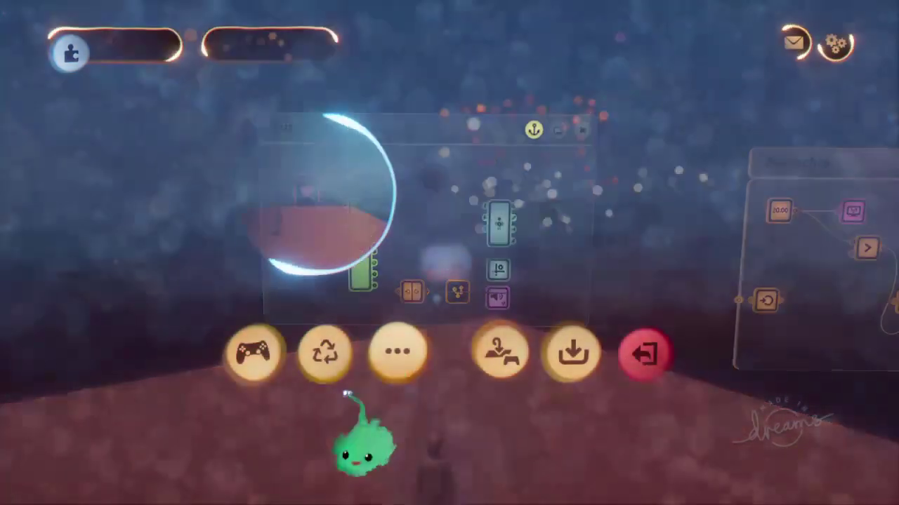
{"action": "left_click", "coordinate": [255, 355]}
{"action": "key", "text": "space"}
{"action": "key", "text": "space"}
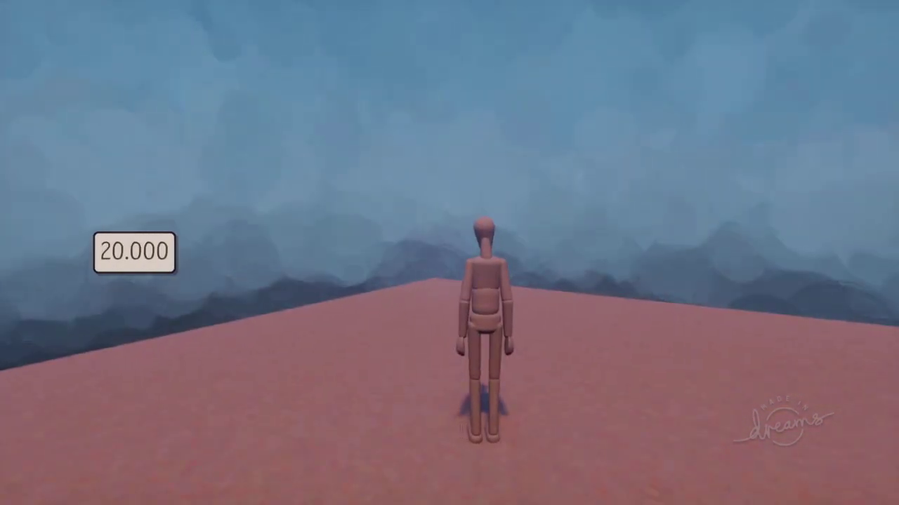
{"action": "key", "text": "Escape"}
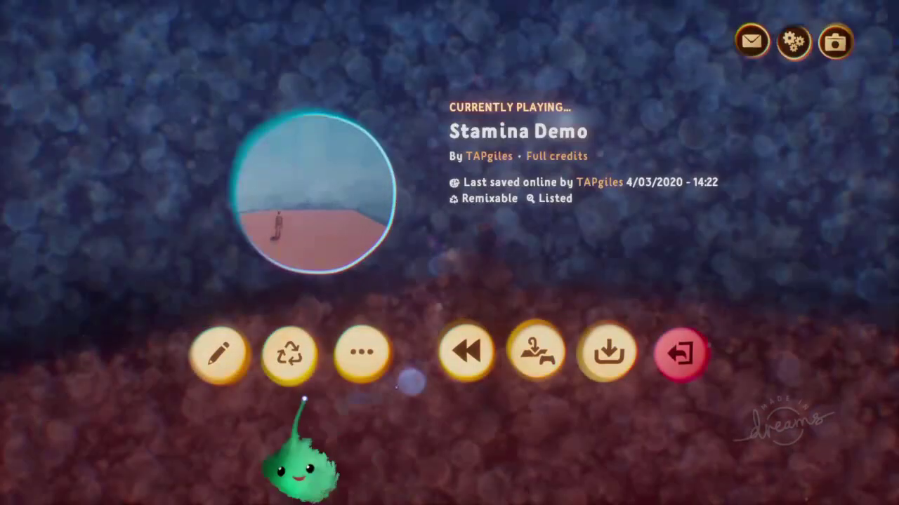
{"action": "left_click", "coordinate": [218, 355]}
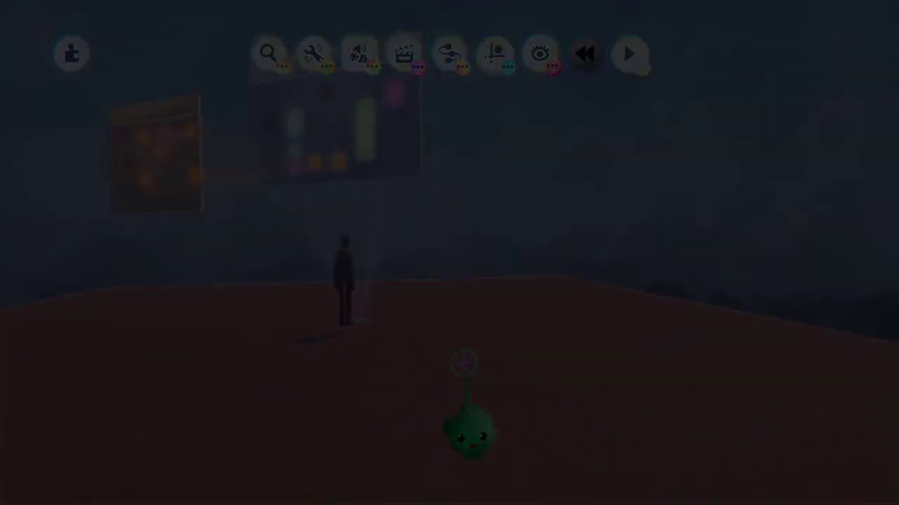